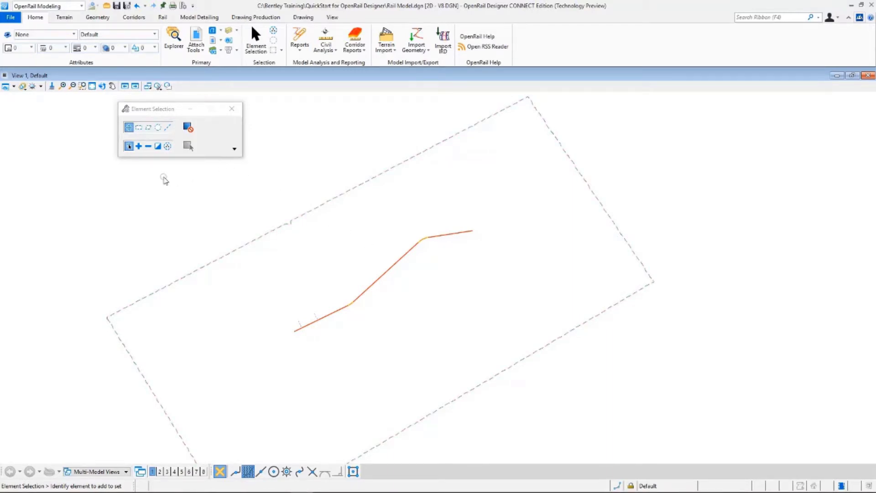
{"action": "left_click", "coordinate": [82, 86]}
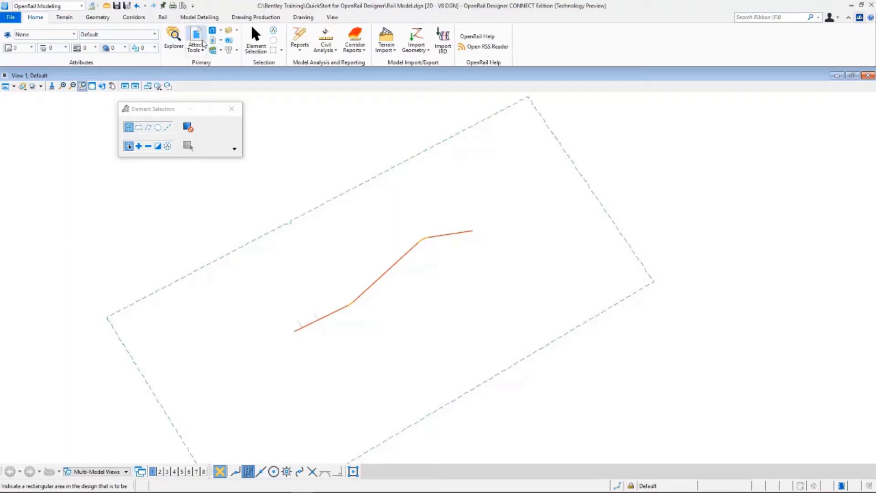
{"action": "left_click", "coordinate": [203, 43]}
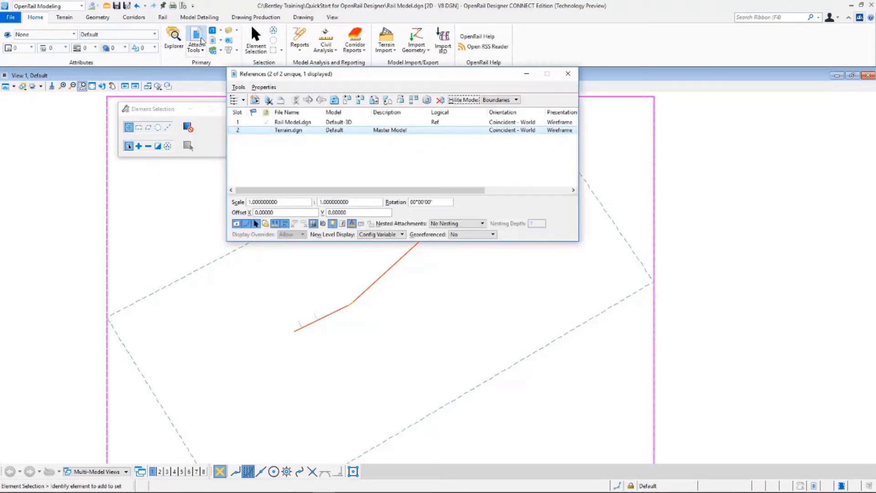
{"action": "left_click", "coordinate": [570, 75]}
Attach Track CL Points.dgn as a reference to the rail model using the Coincident World attachment method.
{"action": "left_click", "coordinate": [197, 46]}
{"action": "left_click", "coordinate": [205, 66]}
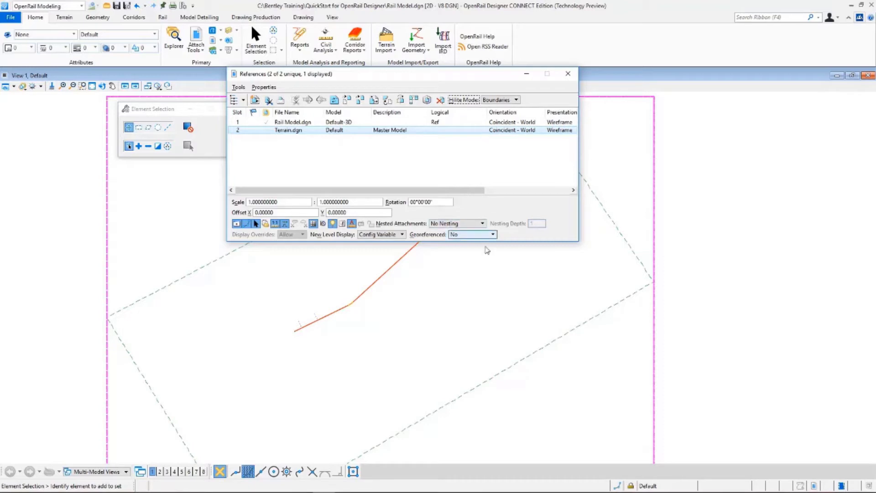
{"action": "left_click", "coordinate": [243, 93]}
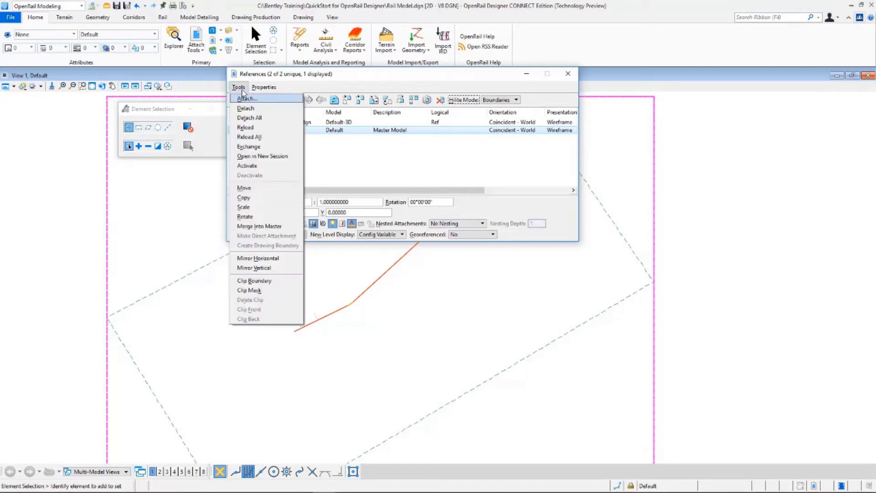
{"action": "left_click", "coordinate": [246, 99]}
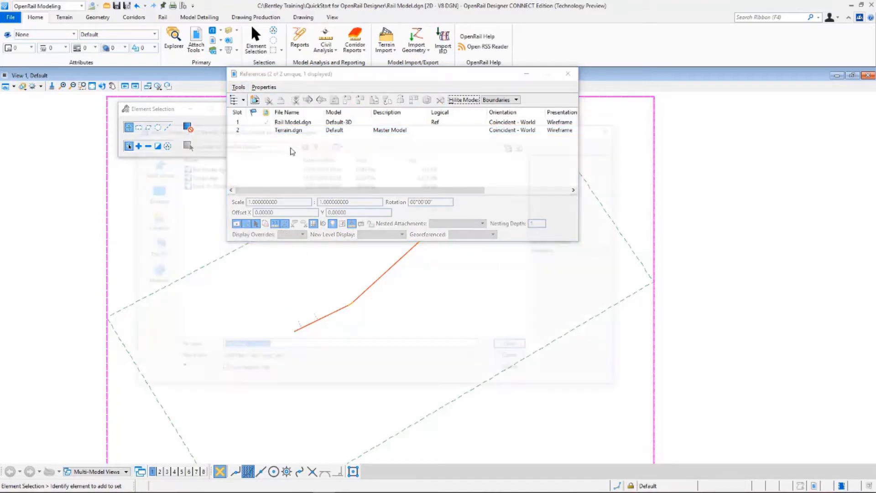
{"action": "left_click", "coordinate": [210, 184]}
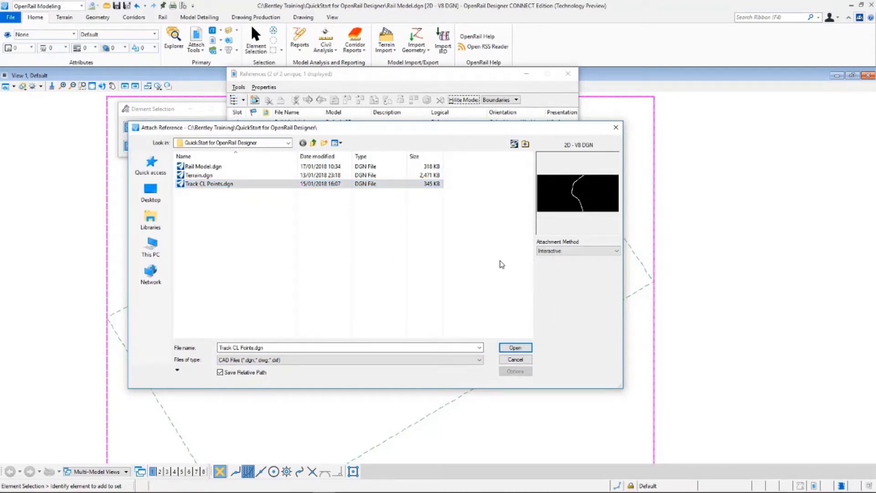
{"action": "left_click", "coordinate": [578, 251]}
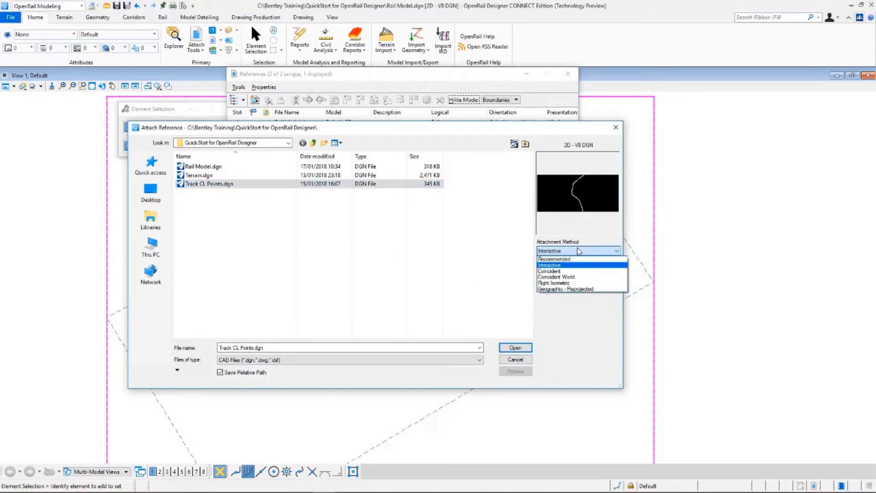
{"action": "left_click", "coordinate": [556, 277]}
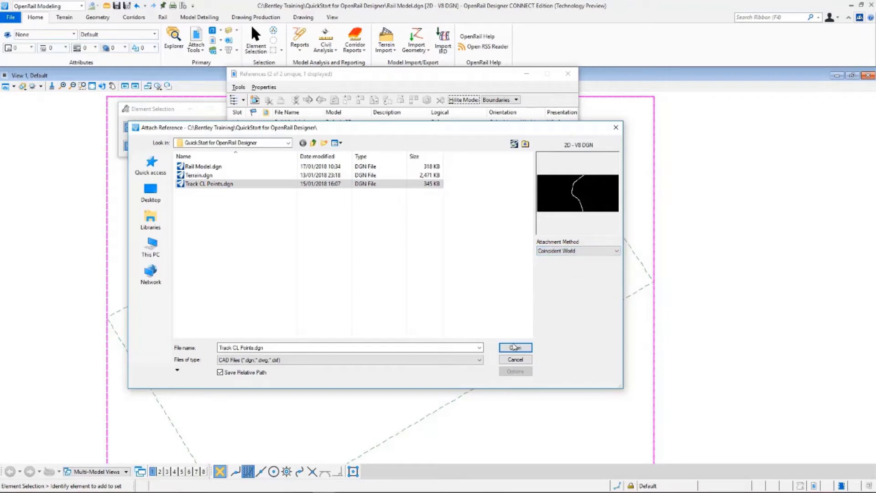
{"action": "left_click", "coordinate": [514, 347]}
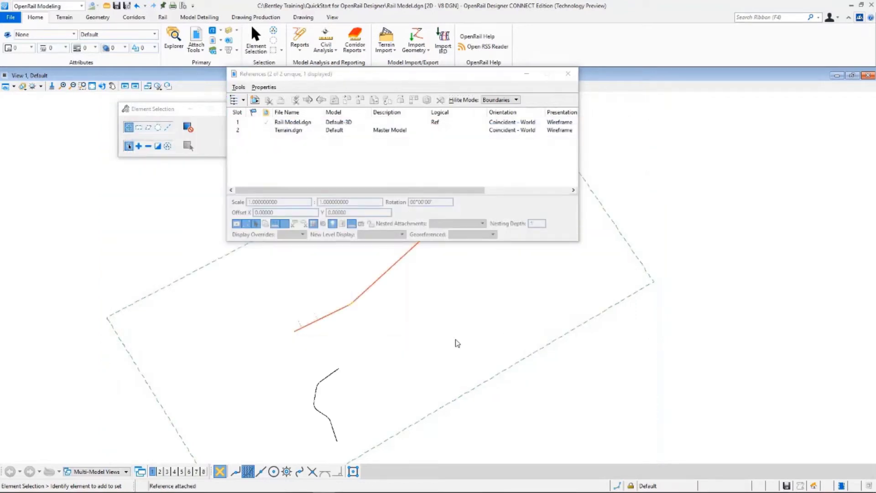
{"action": "left_click", "coordinate": [567, 74]}
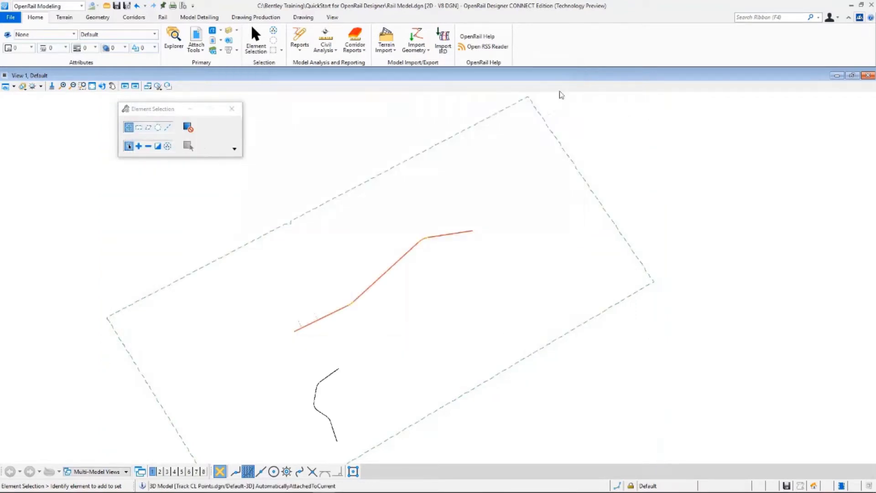
Select all the track centerline points from the attached Track CL Points reference.
{"action": "scroll", "coordinate": [552, 182], "scroll_direction": "down", "scroll_amount": 1}
{"action": "scroll", "coordinate": [406, 365], "scroll_direction": "up", "scroll_amount": 1}
{"action": "scroll", "coordinate": [426, 336], "scroll_direction": "up", "scroll_amount": 1}
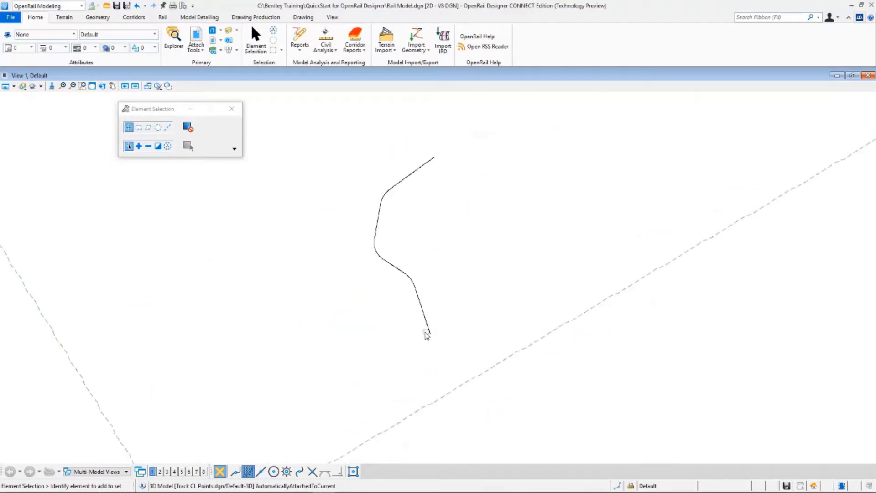
{"action": "scroll", "coordinate": [427, 335], "scroll_direction": "up", "scroll_amount": 3}
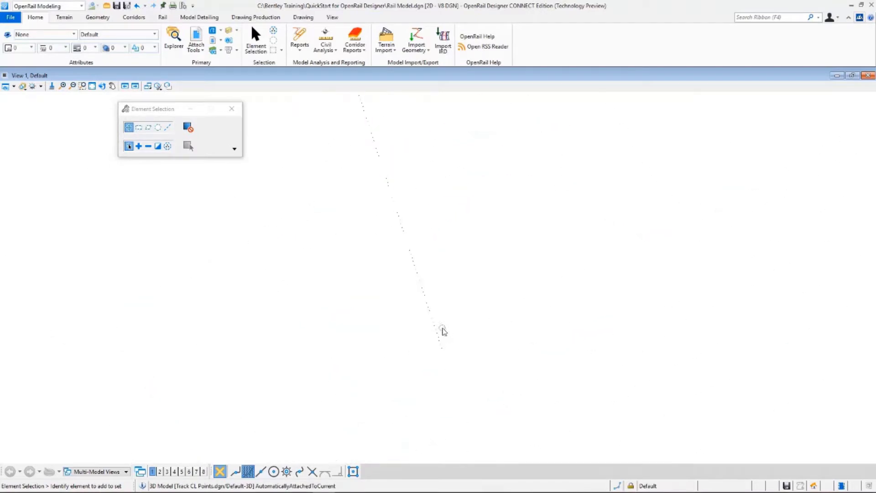
{"action": "middle_click_drag", "start_coordinate": [446, 292], "coordinate": [468, 335]}
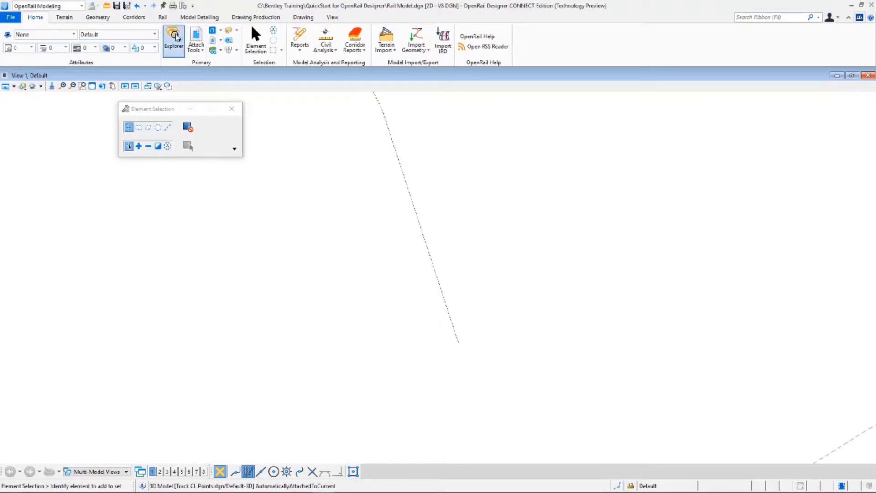
{"action": "left_click", "coordinate": [163, 17]}
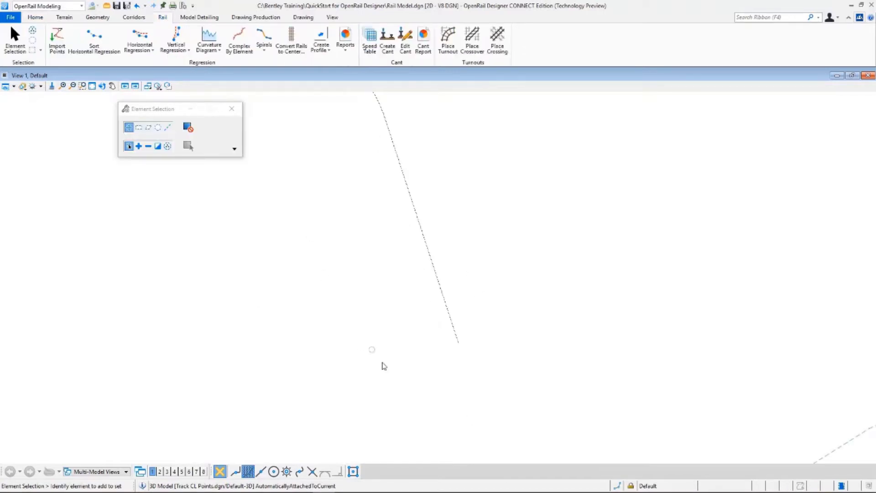
{"action": "scroll", "coordinate": [384, 366], "scroll_direction": "down", "scroll_amount": 5}
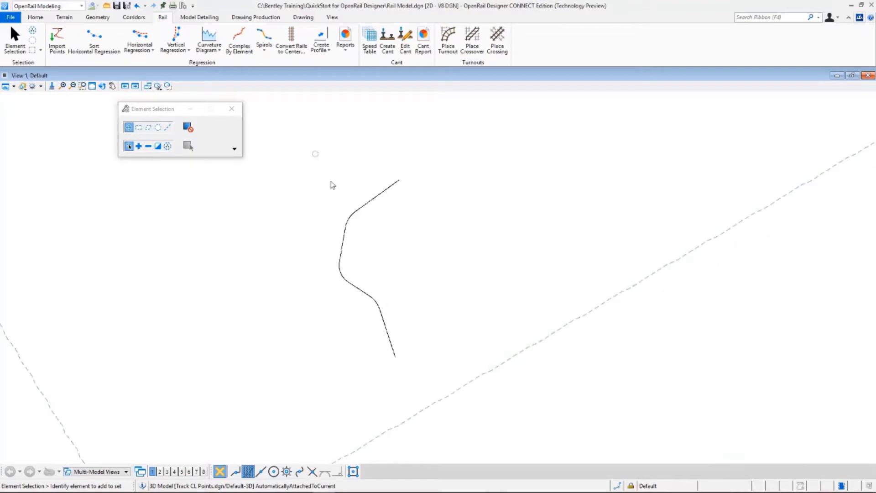
{"action": "left_click_drag", "start_coordinate": [315, 154], "coordinate": [442, 378]}
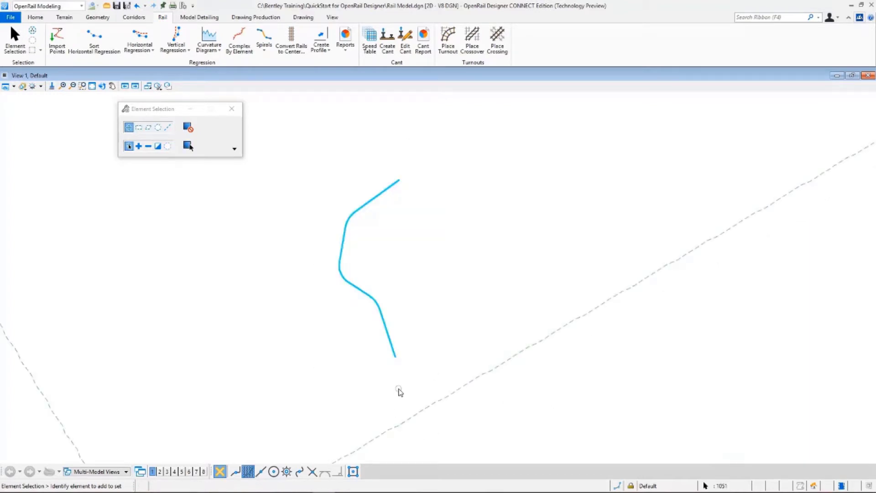
{"action": "scroll", "coordinate": [399, 390], "scroll_direction": "up", "scroll_amount": 2}
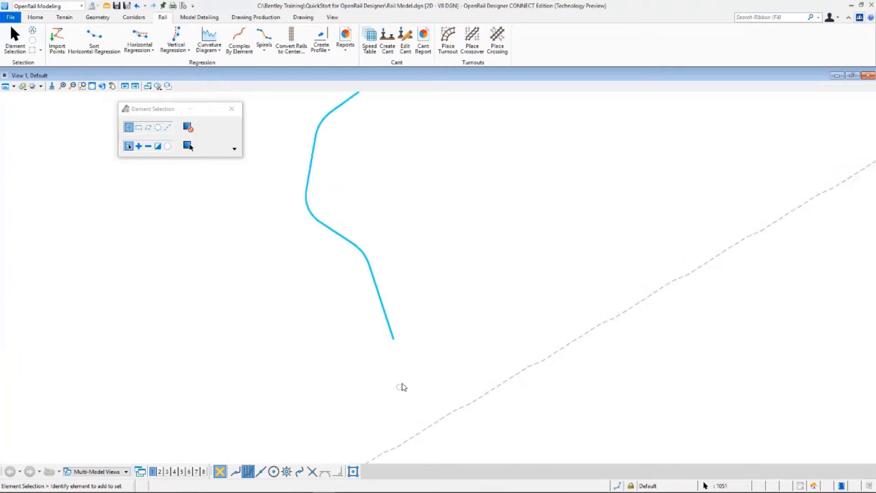
Start a Sort Horizontal Regression on the selected points with the Geom_Temp feature definition.
{"action": "left_click", "coordinate": [93, 45]}
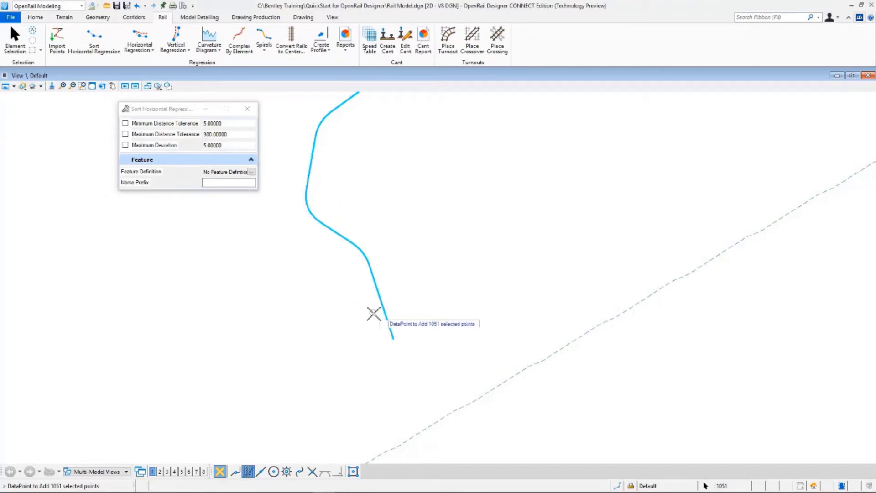
{"action": "scroll", "coordinate": [380, 316], "scroll_direction": "up", "scroll_amount": 1}
{"action": "scroll", "coordinate": [401, 356], "scroll_direction": "up", "scroll_amount": 3}
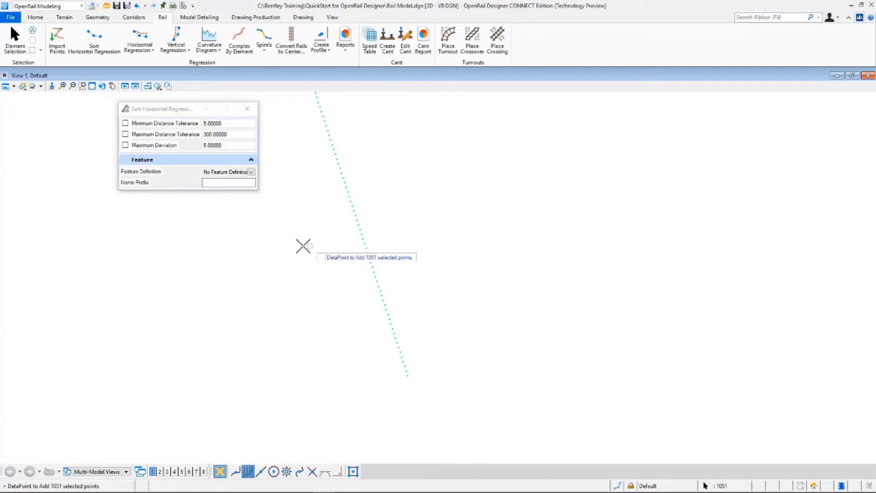
{"action": "left_click", "coordinate": [251, 172]}
{"action": "left_click", "coordinate": [208, 188]}
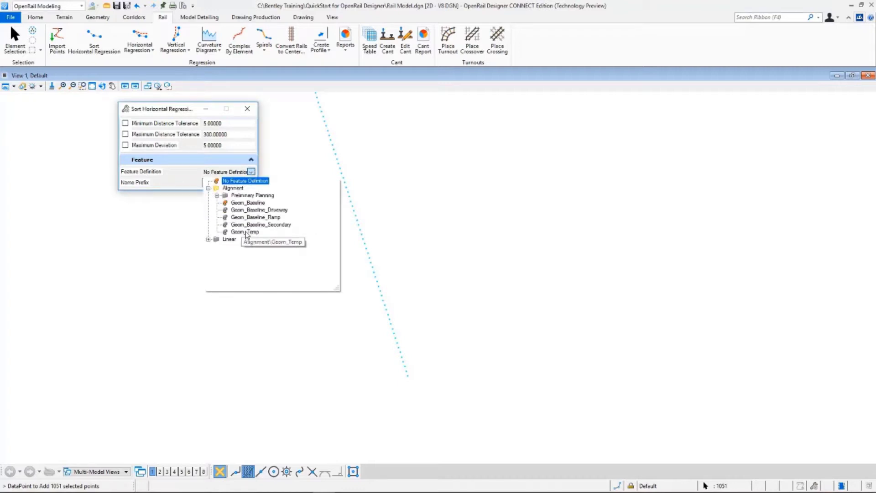
{"action": "left_click", "coordinate": [246, 231]}
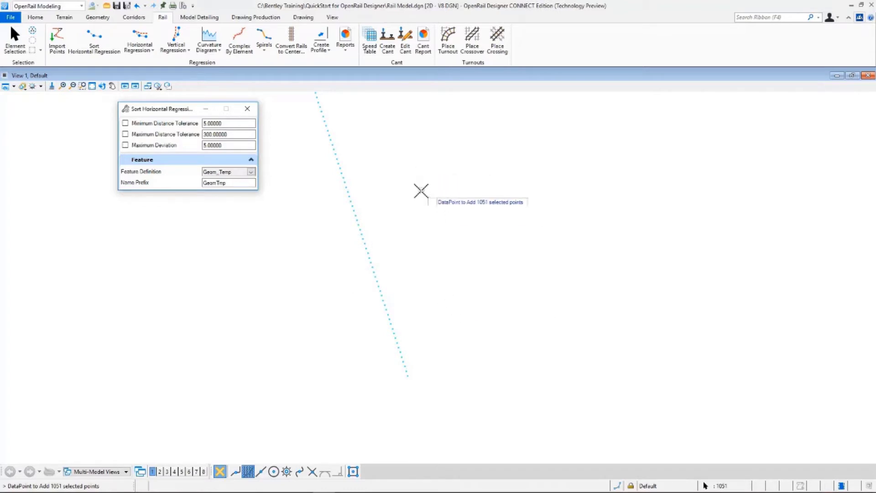
Add the selected points, then set the southernmost point as regression start and a point further north as its direction.
{"action": "left_click", "coordinate": [409, 197]}
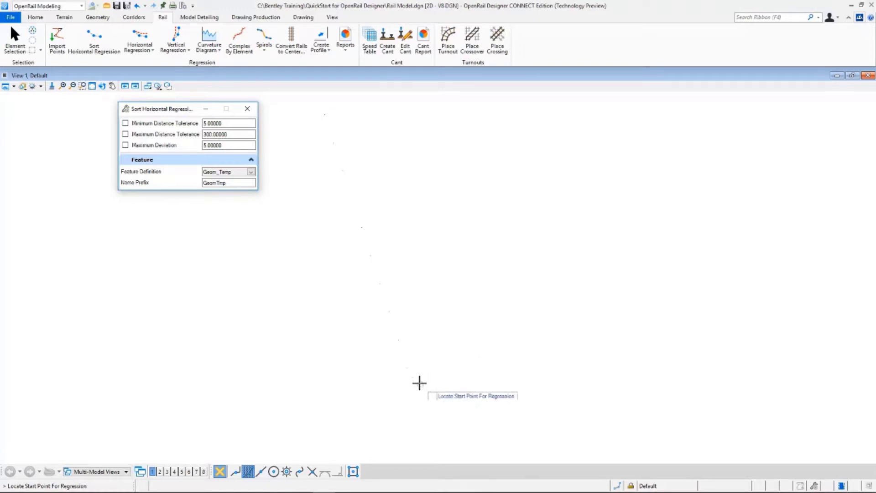
{"action": "left_click", "coordinate": [412, 369]}
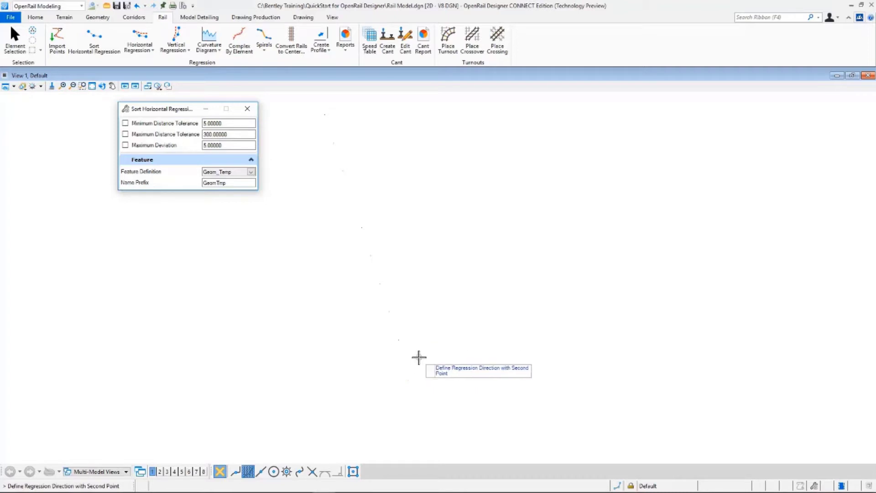
{"action": "left_click", "coordinate": [400, 339]}
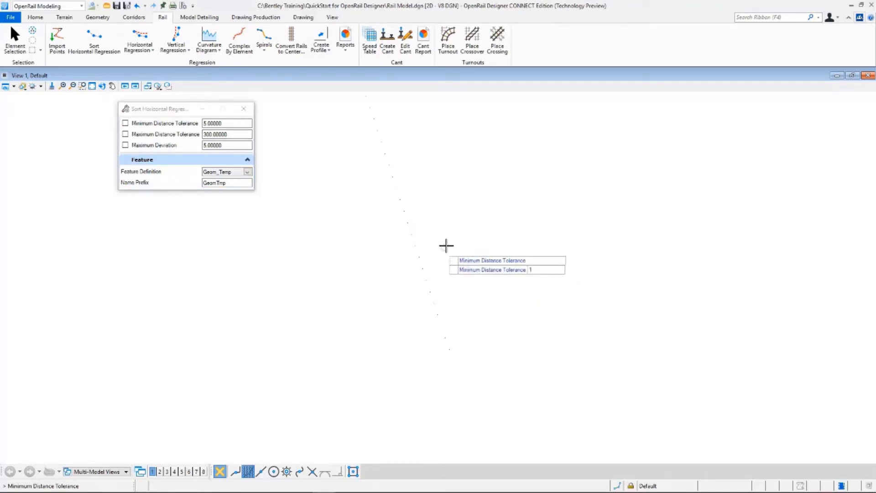
Set the minimum distance tolerance to 1 and accept the default maximum distance tolerance and maximum deviation to create the sorted element.
{"action": "left_click", "coordinate": [446, 245]}
{"action": "type", "text": "1"}
{"action": "key", "text": "Return"}
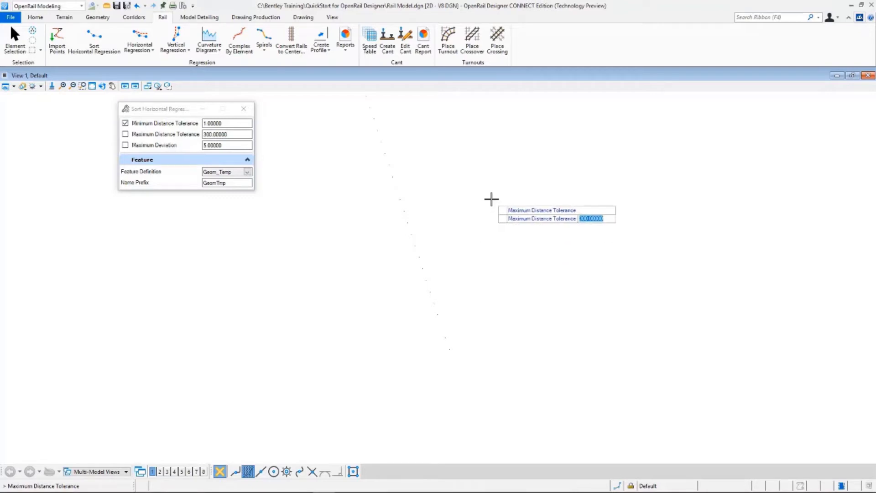
{"action": "left_click", "coordinate": [491, 199]}
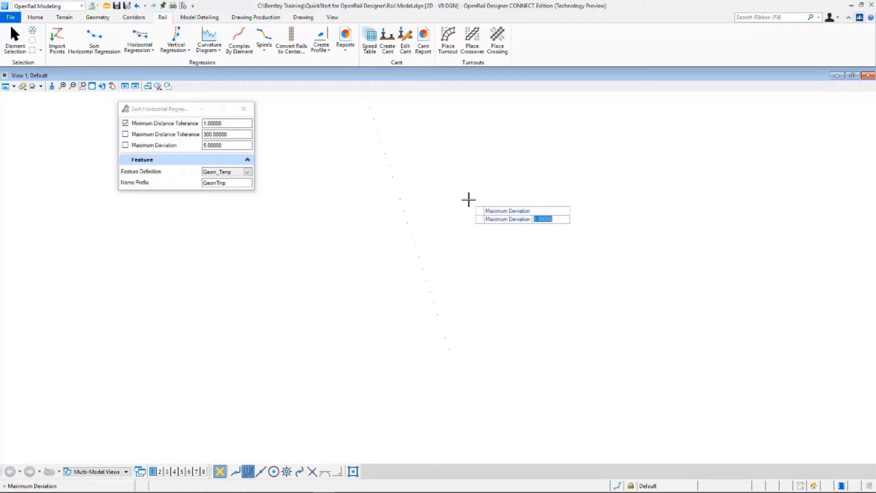
{"action": "key", "text": "Return"}
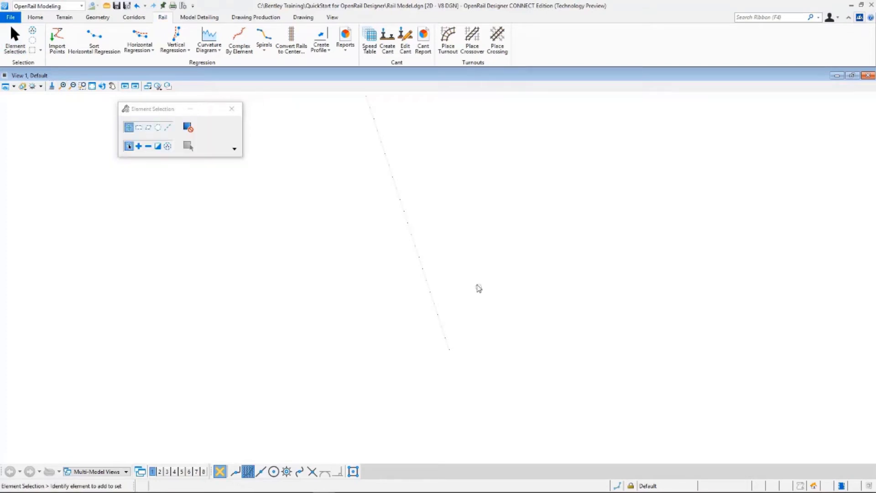
Select the new sorted regression element to inspect its full extent, and clear the selection.
{"action": "left_click", "coordinate": [92, 86]}
{"action": "left_click", "coordinate": [446, 313]}
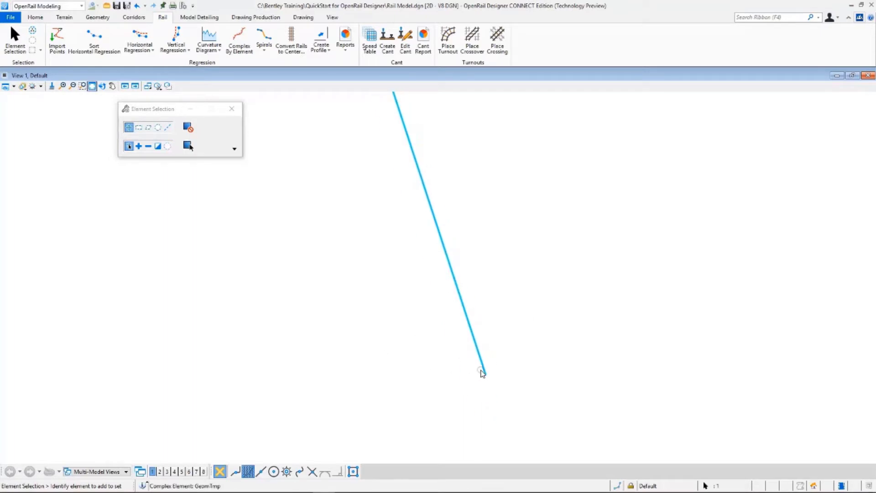
{"action": "scroll", "coordinate": [459, 270], "scroll_direction": "up", "scroll_amount": 1}
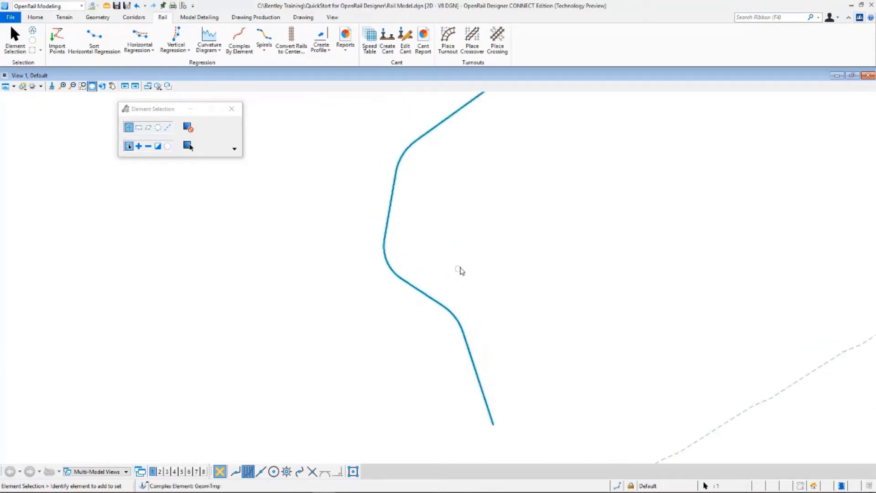
{"action": "middle_click_drag", "start_coordinate": [499, 195], "coordinate": [492, 243]}
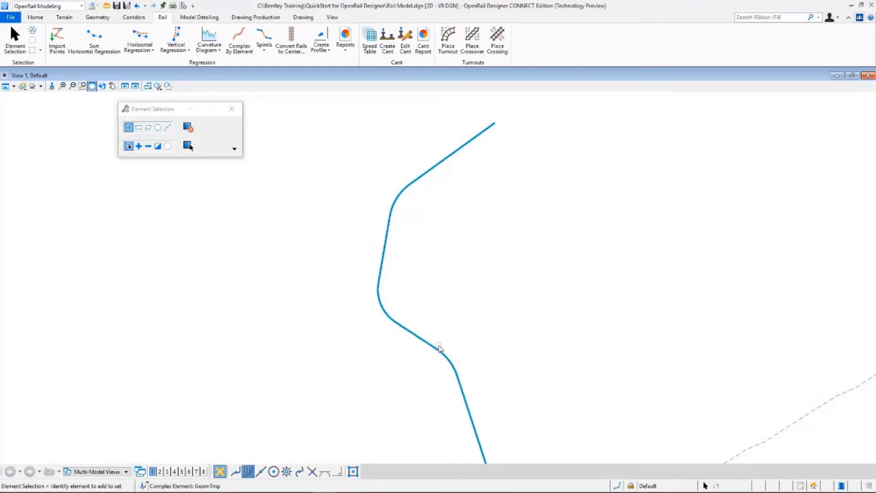
{"action": "left_click", "coordinate": [455, 310]}
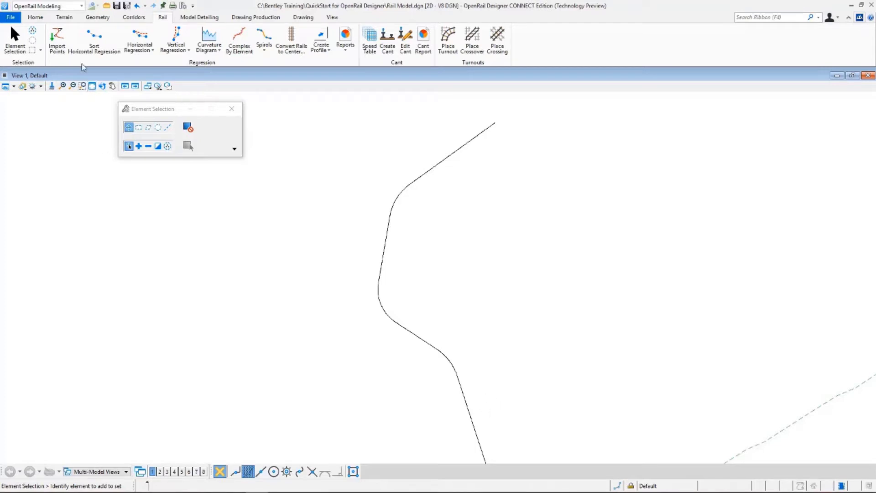
Turn off the display of the Track CL Points.dgn reference.
{"action": "left_click", "coordinate": [40, 19]}
{"action": "left_click", "coordinate": [196, 36]}
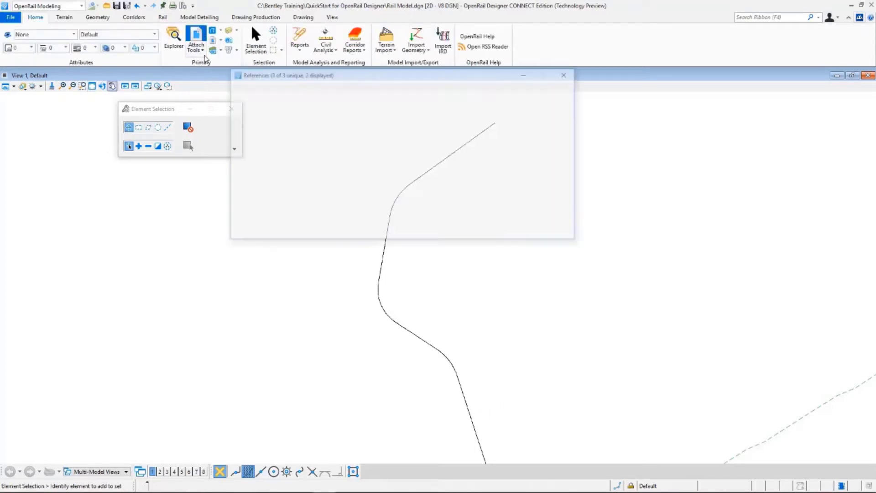
{"action": "left_click", "coordinate": [319, 138]}
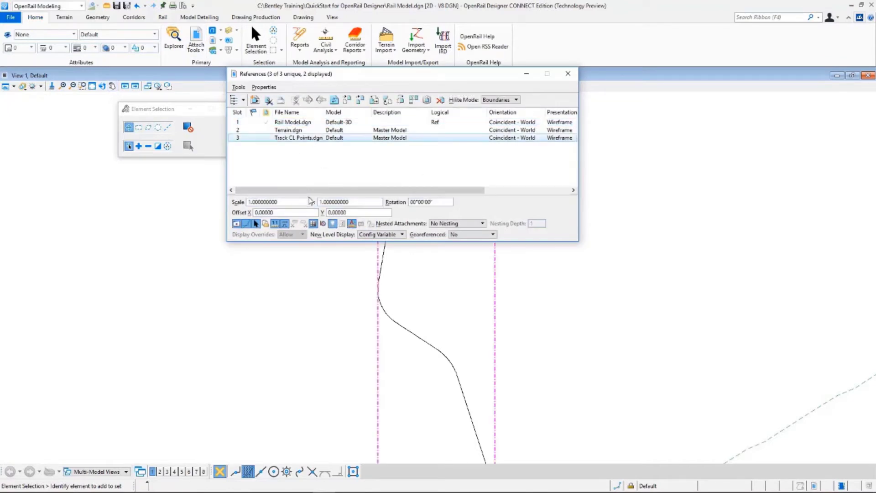
{"action": "left_click", "coordinate": [247, 224]}
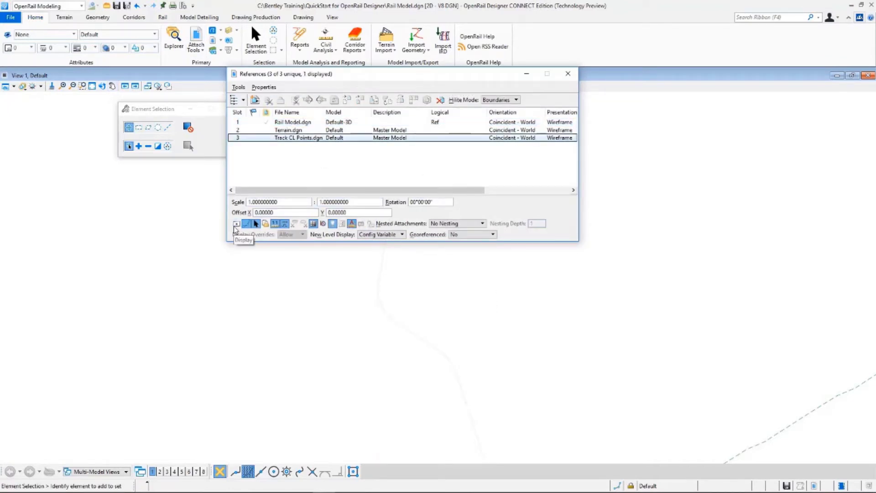
{"action": "left_click", "coordinate": [567, 73]}
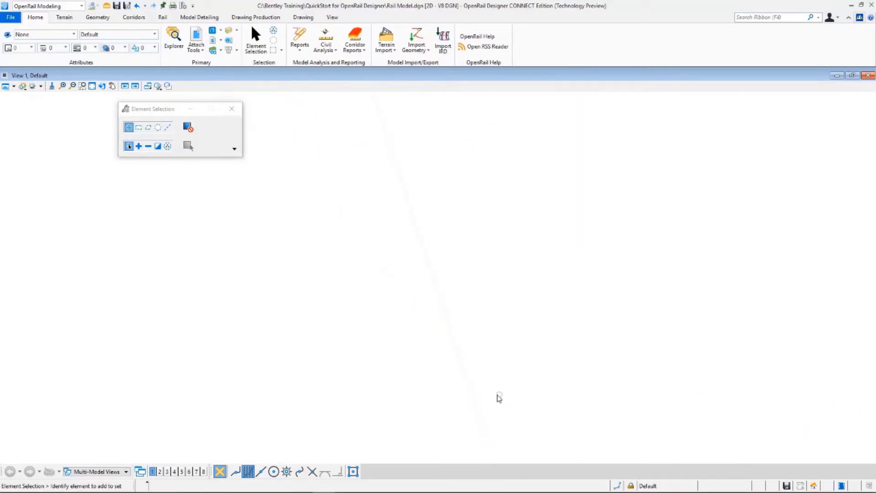
Select the sorted regression element to check that it displays without the reference, clear the selection and view its full course.
{"action": "left_click", "coordinate": [473, 399]}
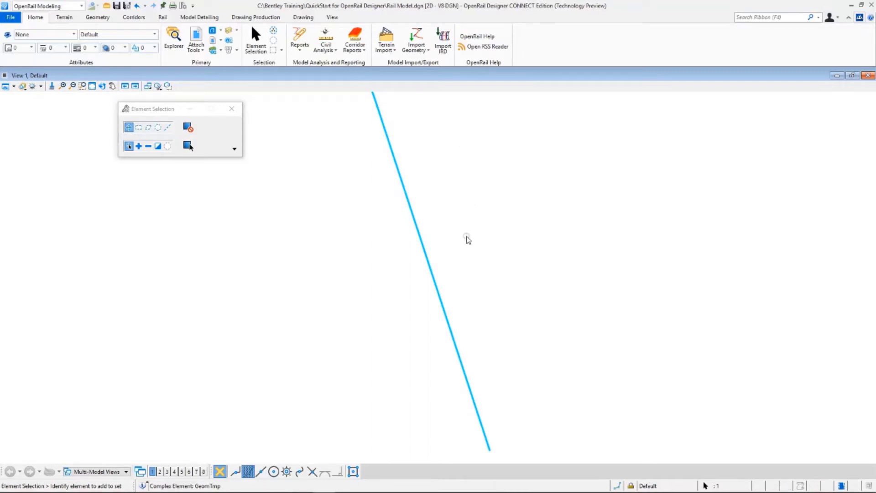
{"action": "left_click", "coordinate": [463, 242]}
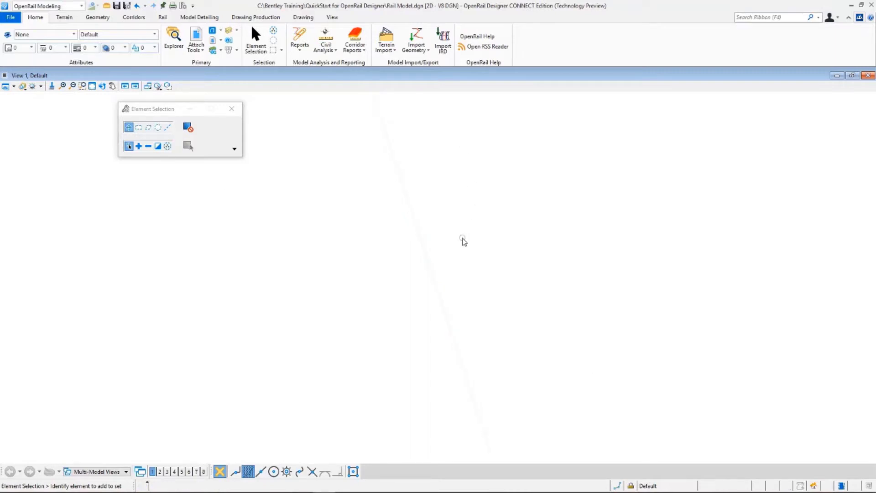
{"action": "scroll", "coordinate": [436, 231], "scroll_direction": "down", "scroll_amount": 2}
{"action": "mouse_move", "coordinate": [435, 231]}
{"action": "middle_mouse_down"}
{"action": "mouse_move", "coordinate": [451, 168]}
{"action": "mouse_move", "coordinate": [461, 270]}
{"action": "middle_mouse_up"}
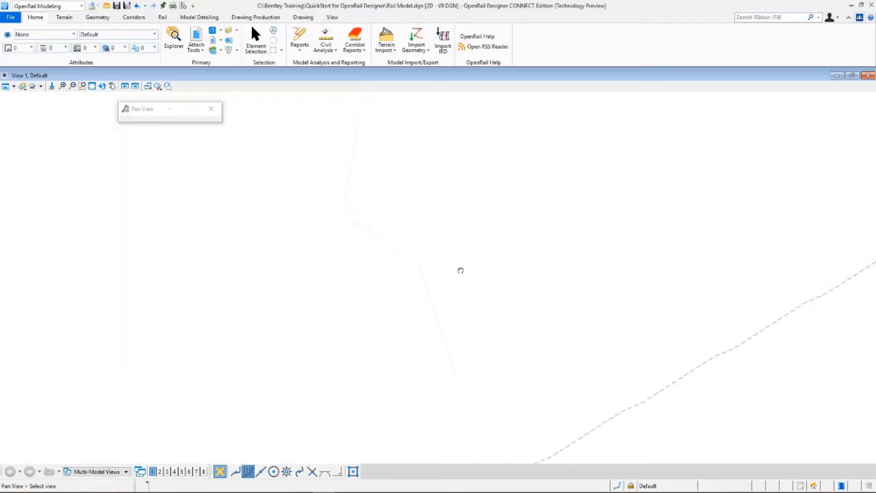
{"action": "right_click", "coordinate": [461, 281]}
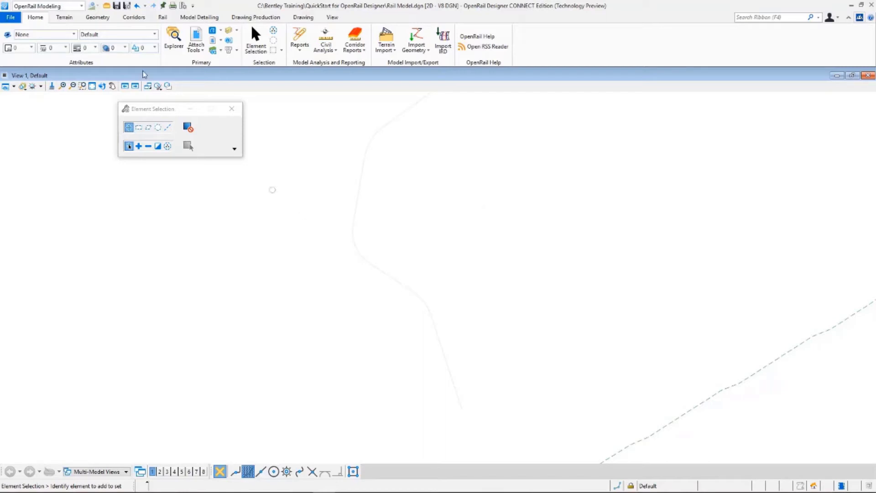
Create a horizontal curvature diagram of the sorted regression element in its own view.
{"action": "left_click", "coordinate": [162, 17]}
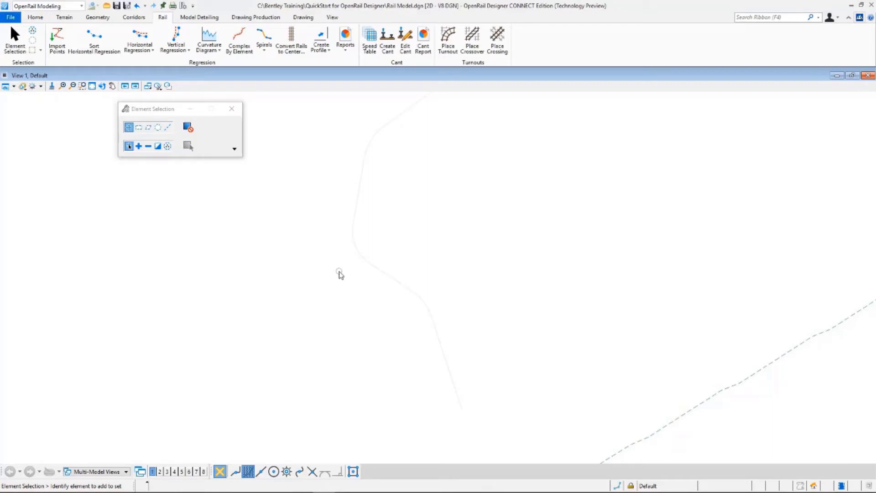
{"action": "left_click", "coordinate": [291, 44]}
{"action": "left_click", "coordinate": [144, 51]}
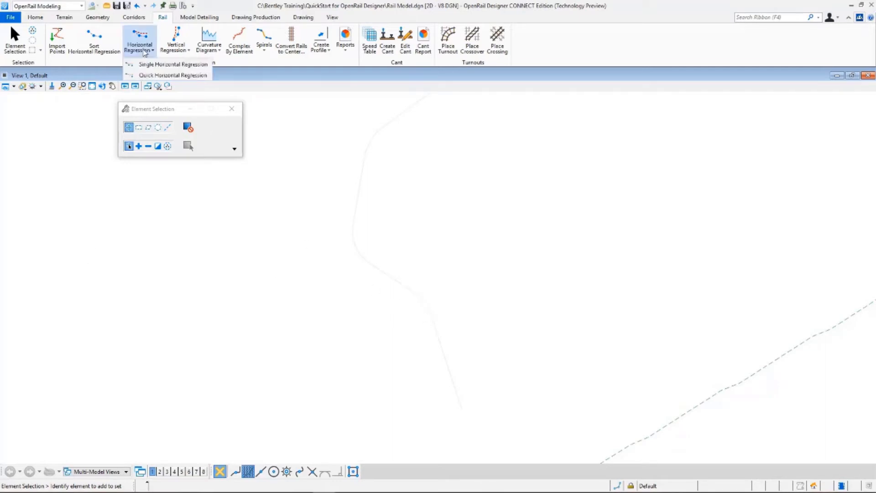
{"action": "left_click", "coordinate": [169, 64]}
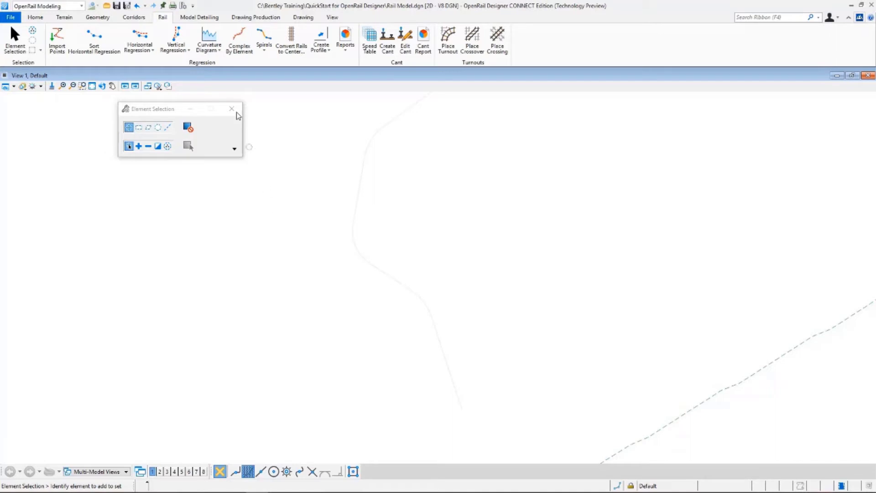
{"action": "left_click", "coordinate": [219, 50]}
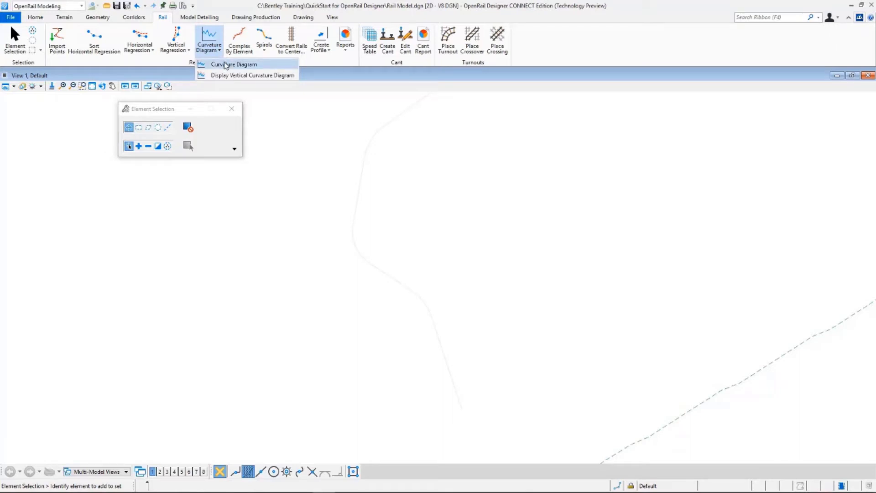
{"action": "left_click", "coordinate": [225, 65]}
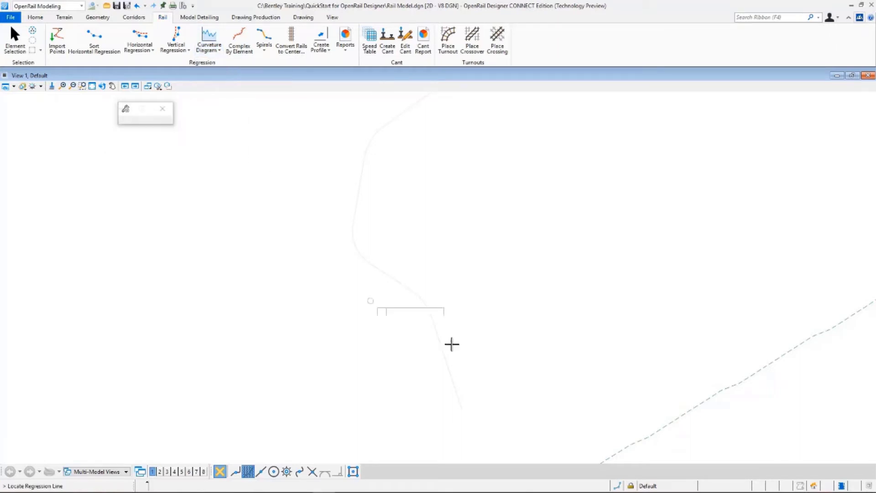
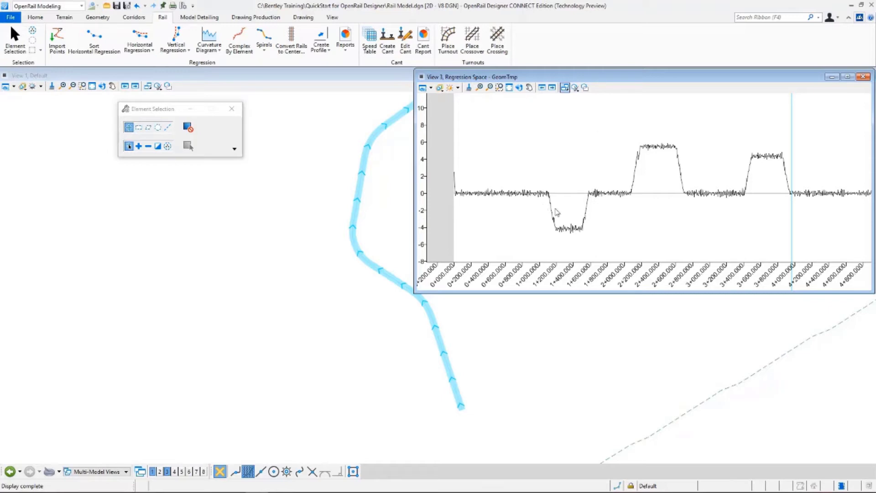
Examine the curvature diagram for the straight, transition and constant-curvature sections along the track, especially around the first curve.
{"action": "scroll", "coordinate": [462, 194], "scroll_direction": "up", "scroll_amount": 2}
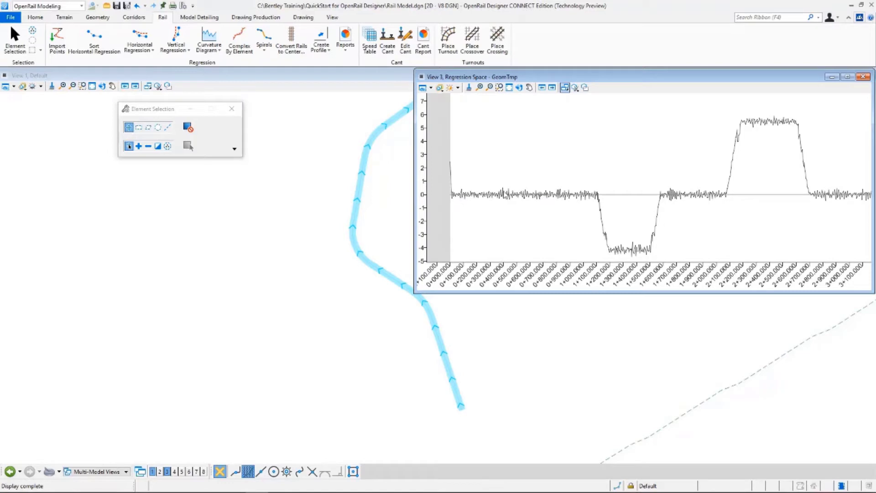
{"action": "scroll", "coordinate": [581, 180], "scroll_direction": "down", "scroll_amount": 1}
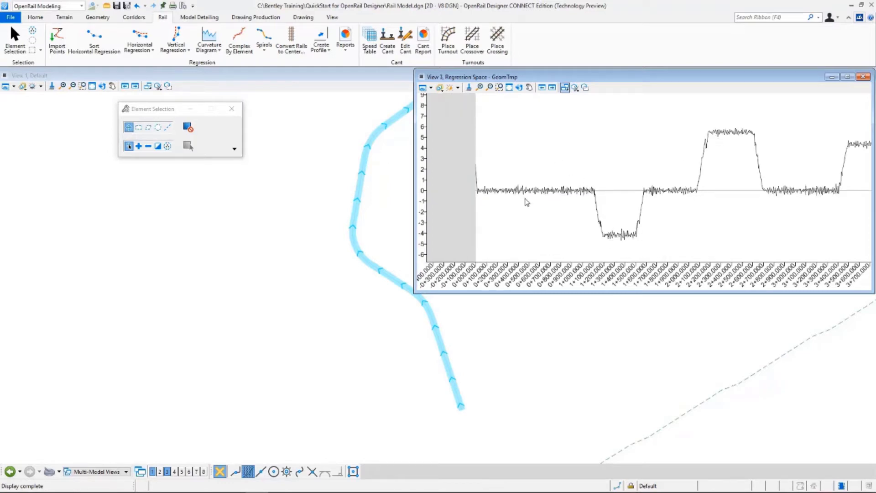
{"action": "scroll", "coordinate": [488, 201], "scroll_direction": "up", "scroll_amount": 2}
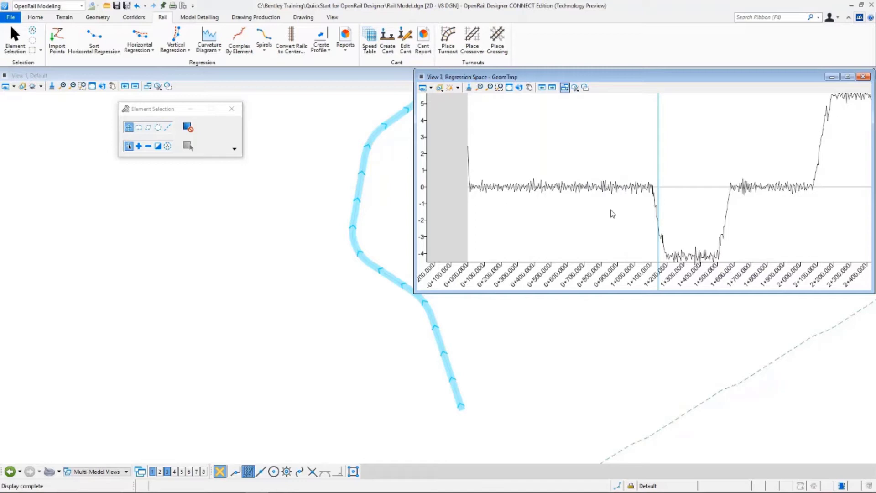
{"action": "left_click", "coordinate": [500, 87]}
{"action": "scroll", "coordinate": [577, 176], "scroll_direction": "down", "scroll_amount": 2}
{"action": "scroll", "coordinate": [651, 232], "scroll_direction": "up", "scroll_amount": 2}
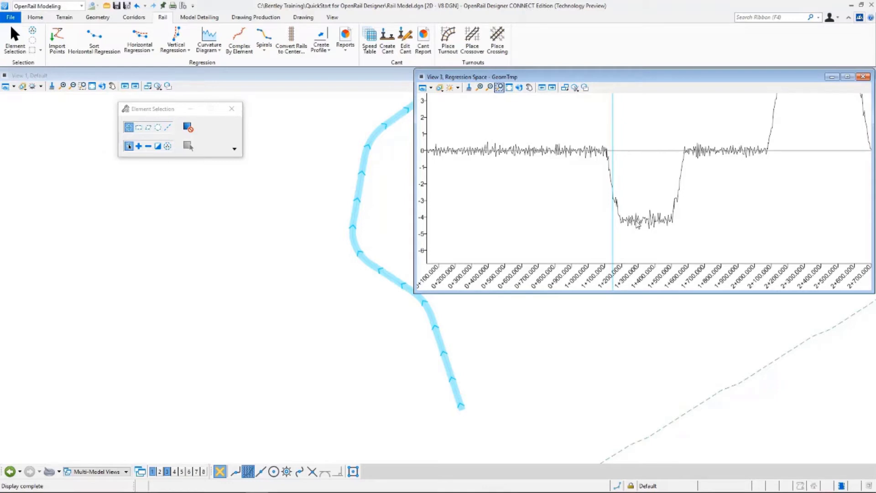
{"action": "scroll", "coordinate": [571, 210], "scroll_direction": "down", "scroll_amount": 2}
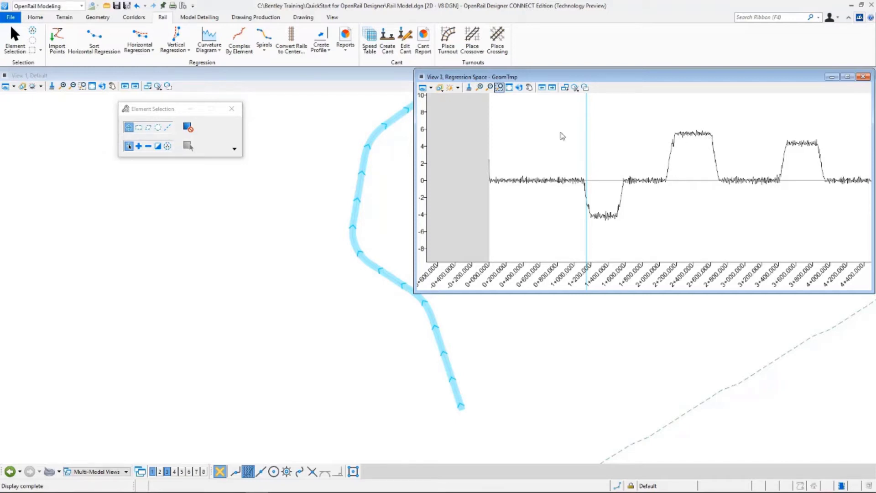
{"action": "scroll", "coordinate": [587, 215], "scroll_direction": "up", "scroll_amount": 1}
{"action": "scroll", "coordinate": [588, 170], "scroll_direction": "up", "scroll_amount": 3}
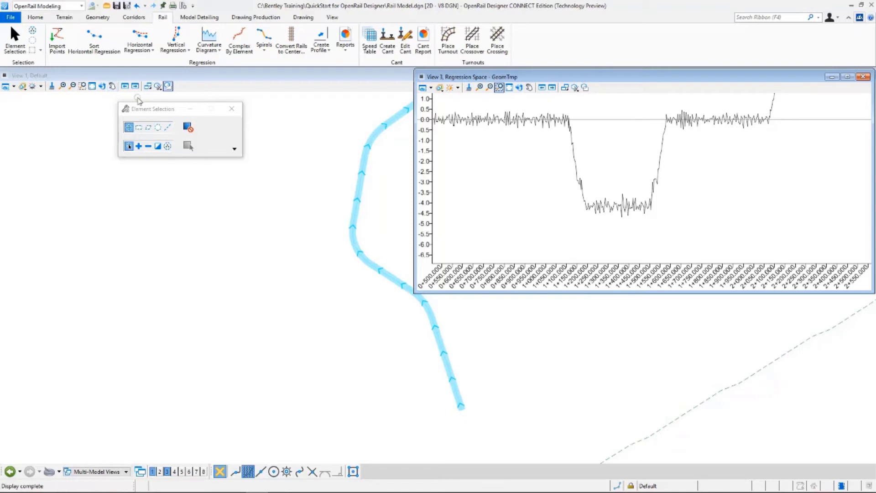
Start a single horizontal regression on the curvature line with Automatic geometry and the Geom_Baseline feature definition.
{"action": "left_click", "coordinate": [152, 54]}
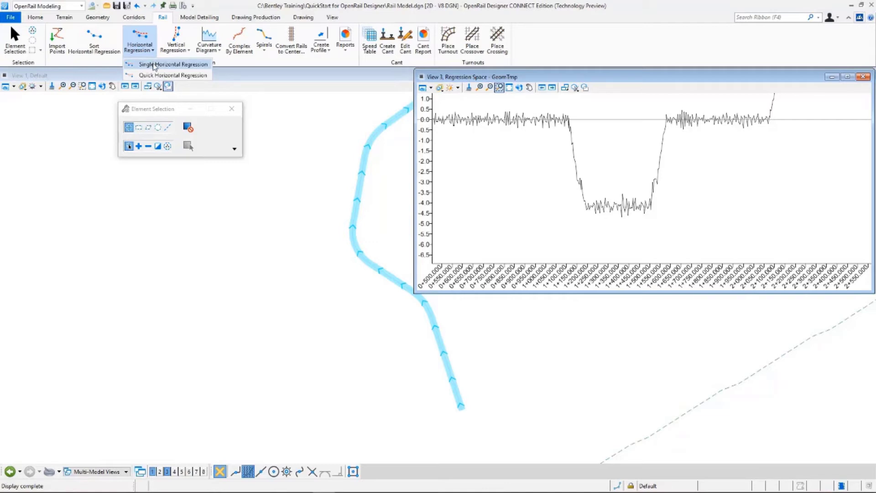
{"action": "left_click", "coordinate": [154, 64]}
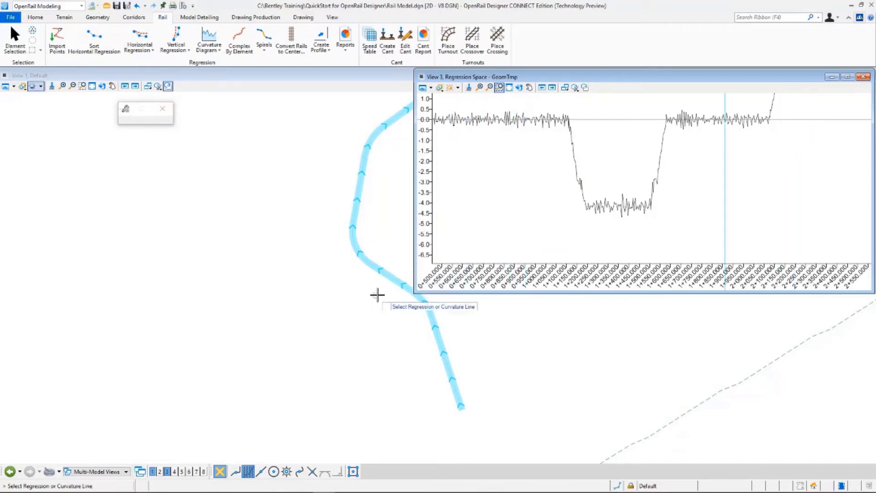
{"action": "left_click", "coordinate": [514, 121]}
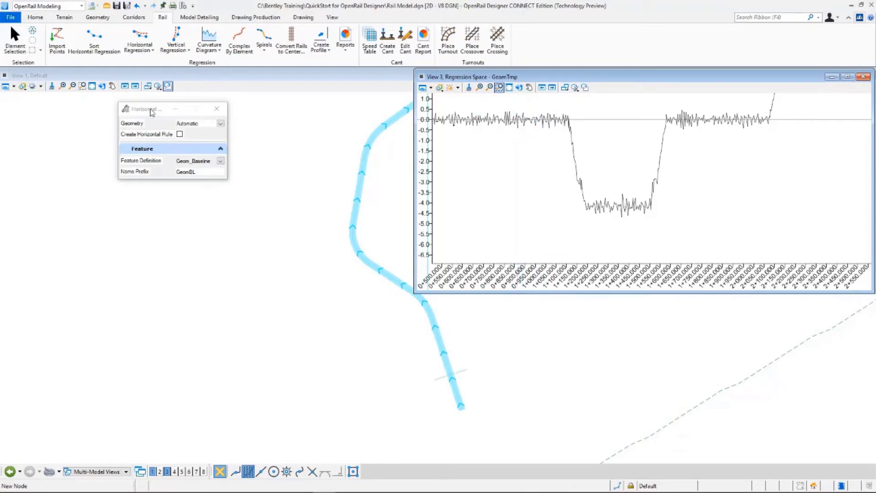
{"action": "left_click_drag", "start_coordinate": [152, 112], "coordinate": [215, 98]}
{"action": "left_click", "coordinate": [283, 147]}
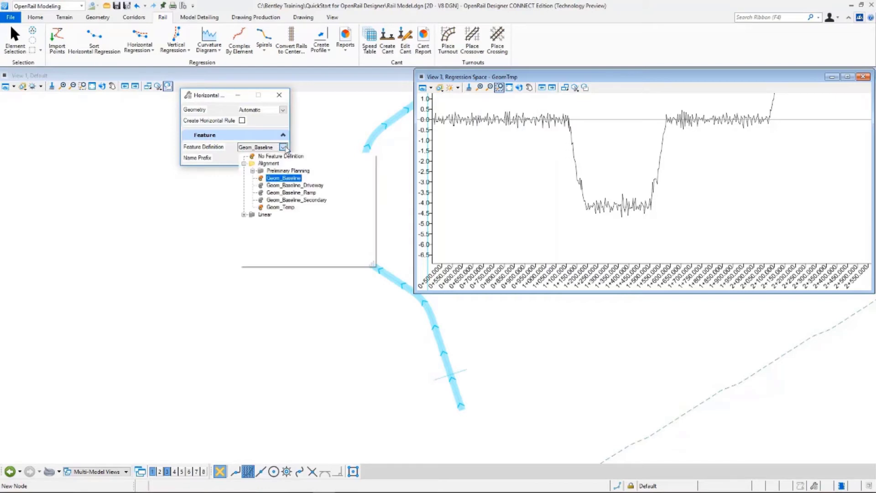
{"action": "left_click", "coordinate": [288, 178]}
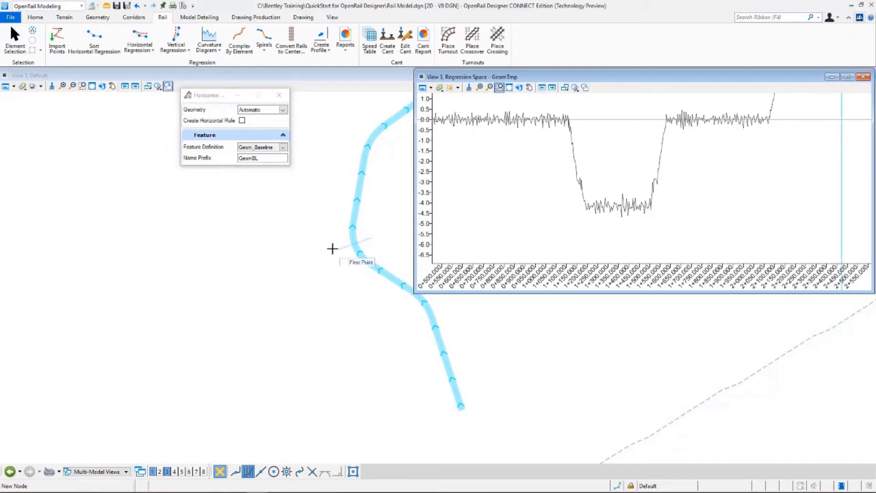
Set the regression's first point at the beginning of the first straight section, just after station 0+000 in the curvature diagram.
{"action": "scroll", "coordinate": [593, 190], "scroll_direction": "down", "scroll_amount": 1}
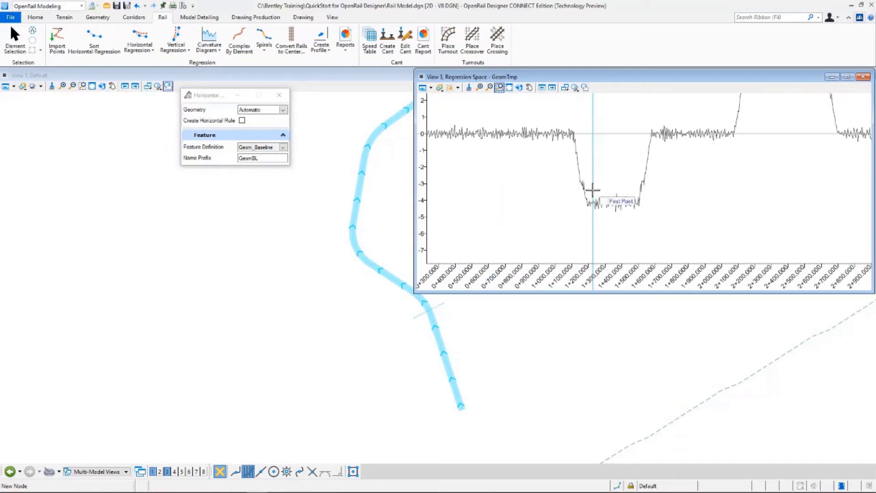
{"action": "scroll", "coordinate": [592, 190], "scroll_direction": "down", "scroll_amount": 1}
{"action": "scroll", "coordinate": [529, 173], "scroll_direction": "up", "scroll_amount": 1}
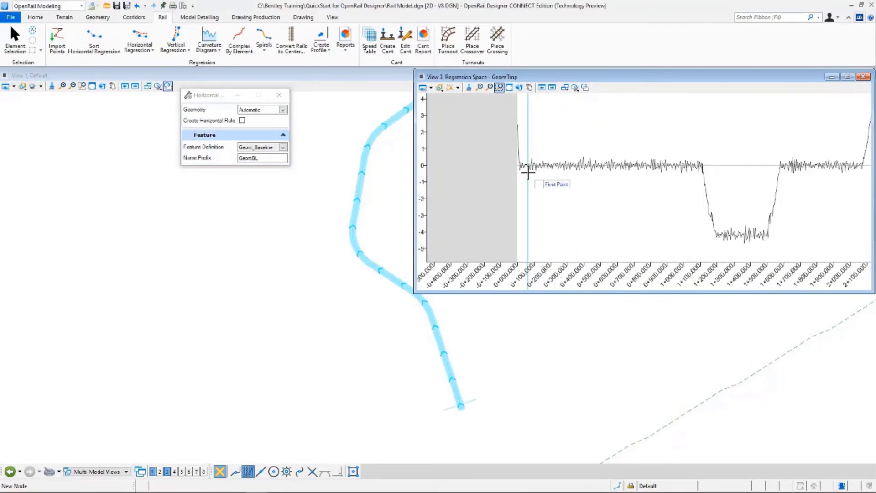
{"action": "scroll", "coordinate": [528, 171], "scroll_direction": "up", "scroll_amount": 3}
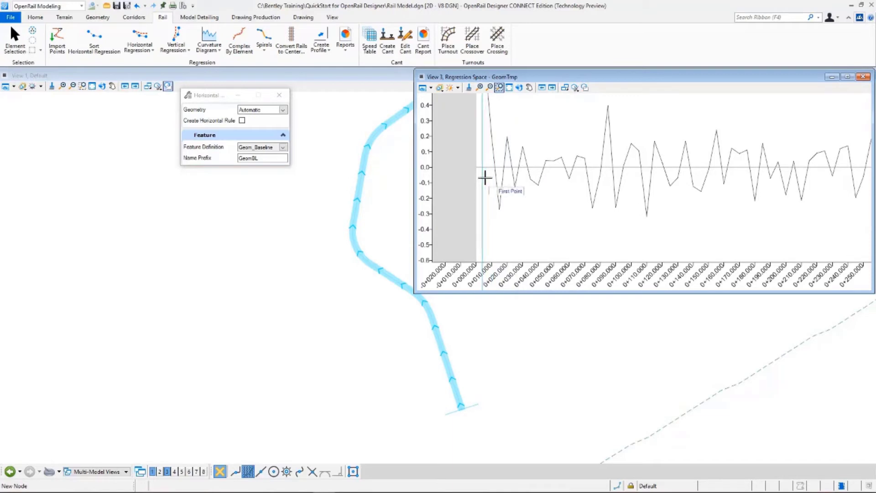
{"action": "left_click", "coordinate": [500, 177]}
Keep the geometry Automatic and set the second point at the end of the first straight section, where the curvature begins to drop.
{"action": "scroll", "coordinate": [487, 170], "scroll_direction": "down", "scroll_amount": 3}
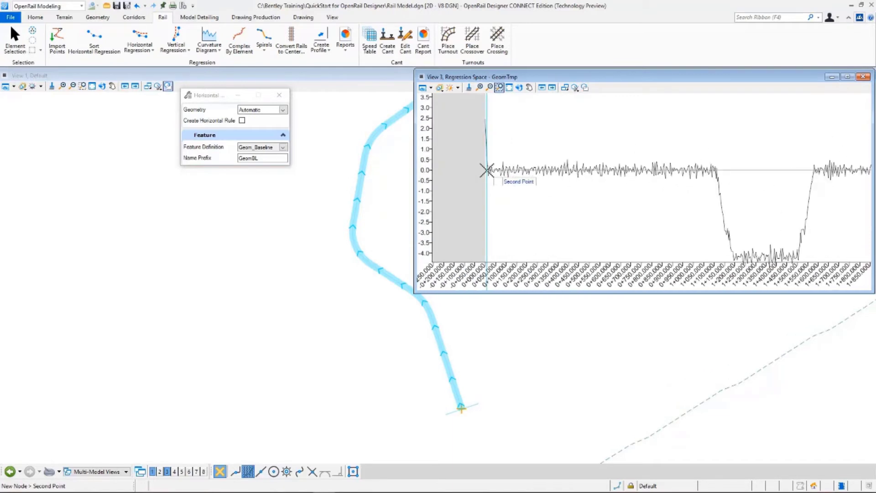
{"action": "scroll", "coordinate": [487, 170], "scroll_direction": "down", "scroll_amount": 1}
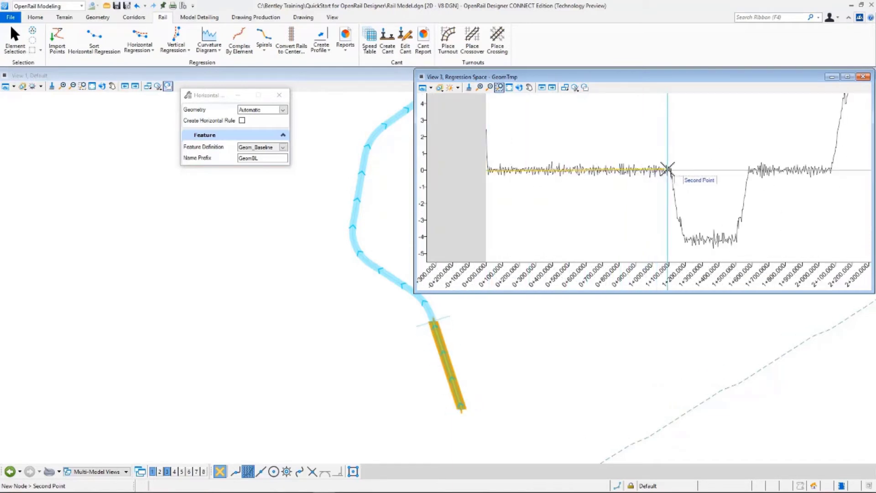
{"action": "scroll", "coordinate": [671, 169], "scroll_direction": "up", "scroll_amount": 1}
{"action": "scroll", "coordinate": [671, 170], "scroll_direction": "down", "scroll_amount": 1}
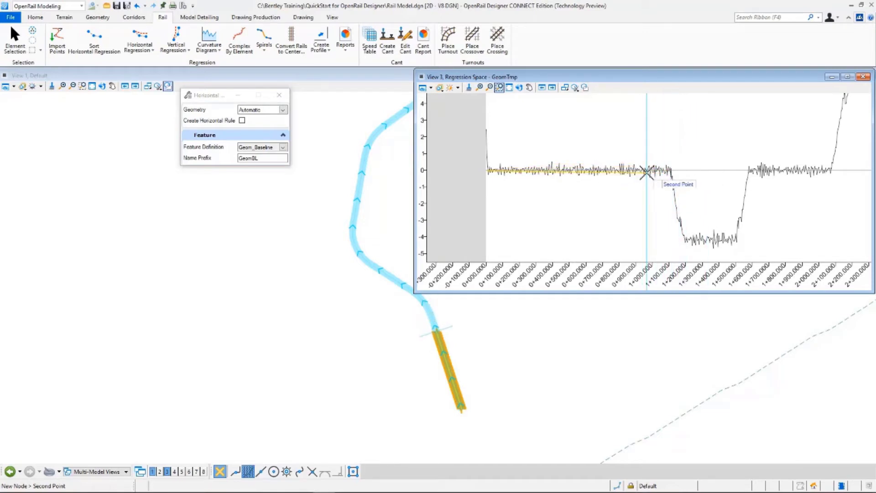
{"action": "left_click", "coordinate": [675, 170]}
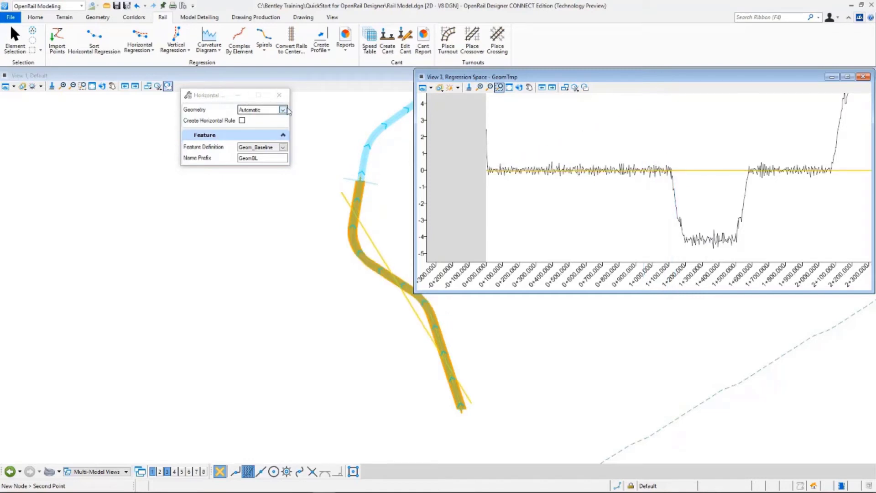
{"action": "left_click", "coordinate": [283, 111]}
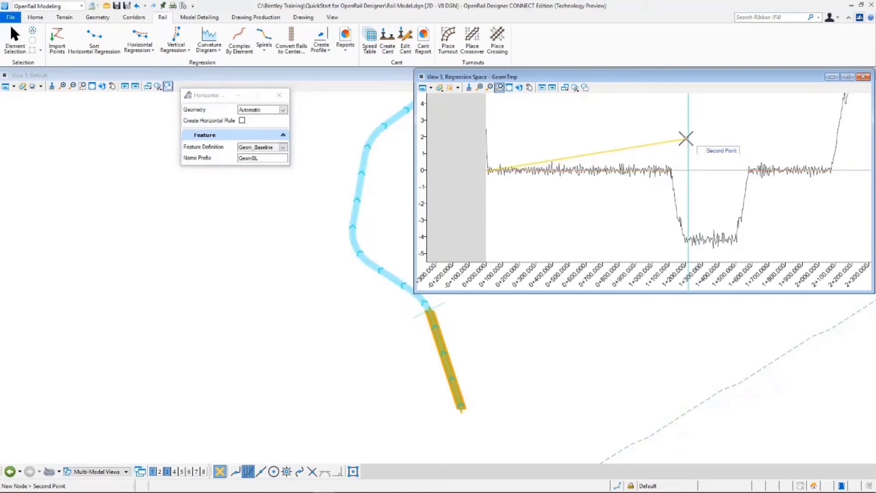
{"action": "left_click", "coordinate": [673, 170]}
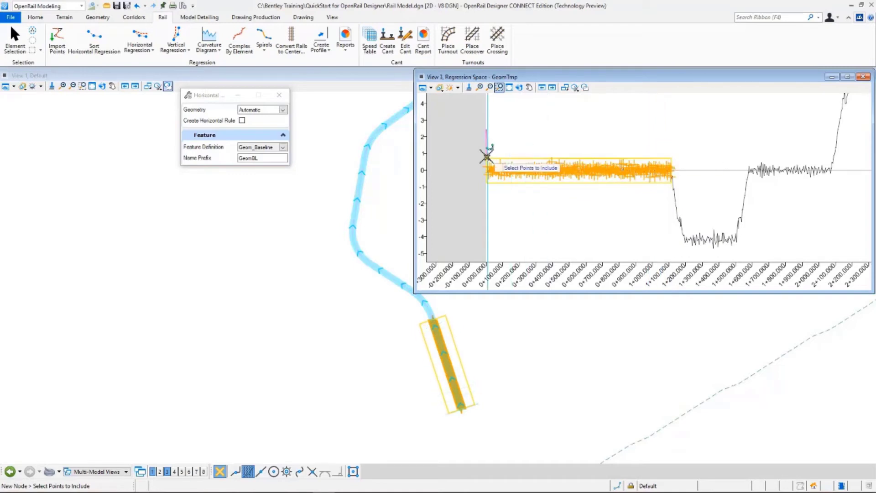
Include the points within about 1 above and below the zero line to create the first tangent regression element.
{"action": "scroll", "coordinate": [485, 152], "scroll_direction": "up", "scroll_amount": 3}
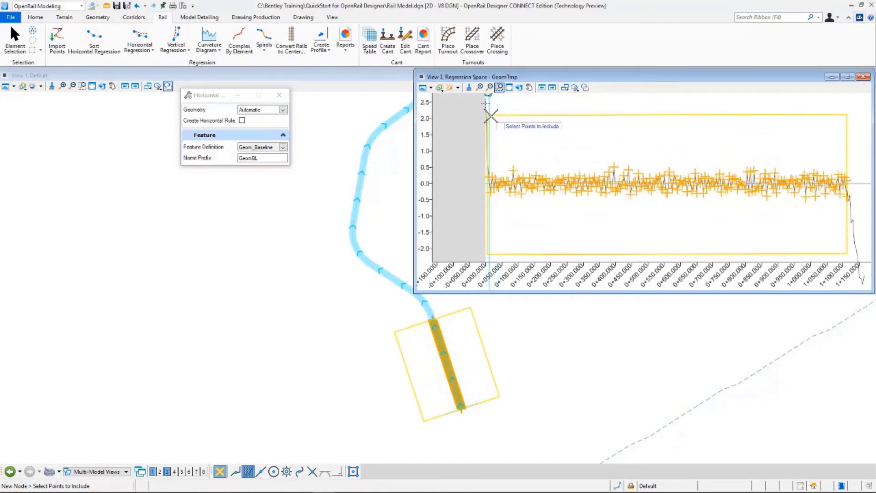
{"action": "scroll", "coordinate": [492, 134], "scroll_direction": "down", "scroll_amount": 2}
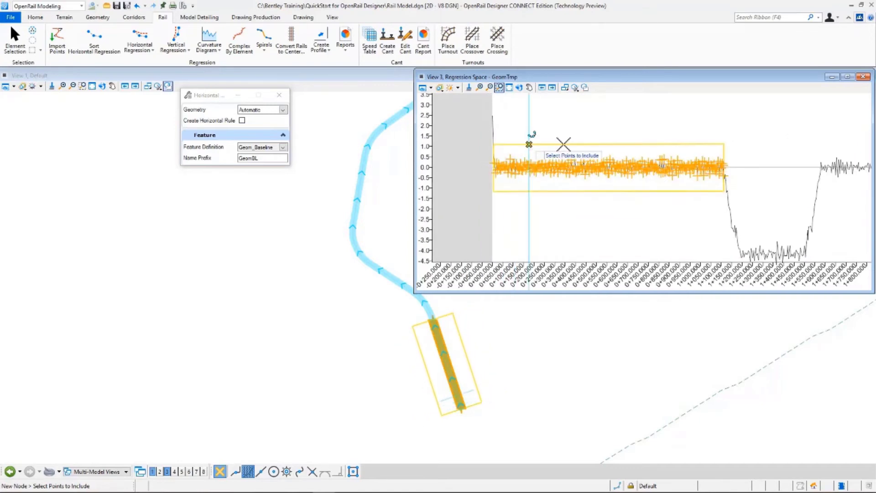
{"action": "left_click", "coordinate": [725, 145]}
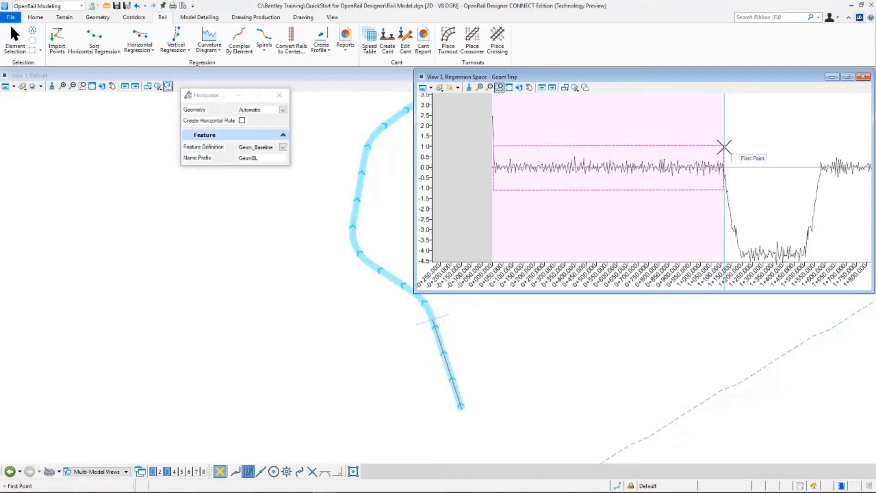
Create the first curve's regression across the low-curvature plateau near 1+200 to 1+530, including points between about -3.5 and -5.
{"action": "scroll", "coordinate": [442, 329], "scroll_direction": "up", "scroll_amount": 3}
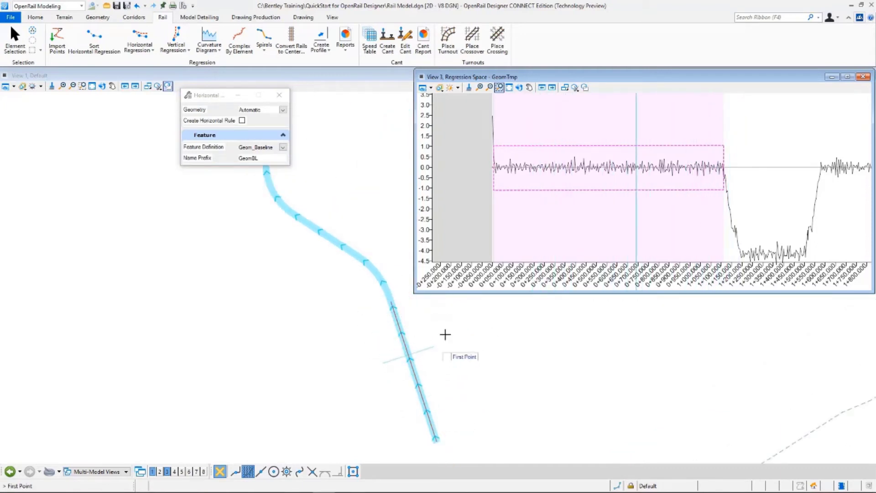
{"action": "scroll", "coordinate": [520, 188], "scroll_direction": "down", "scroll_amount": 2}
{"action": "scroll", "coordinate": [591, 208], "scroll_direction": "up", "scroll_amount": 4}
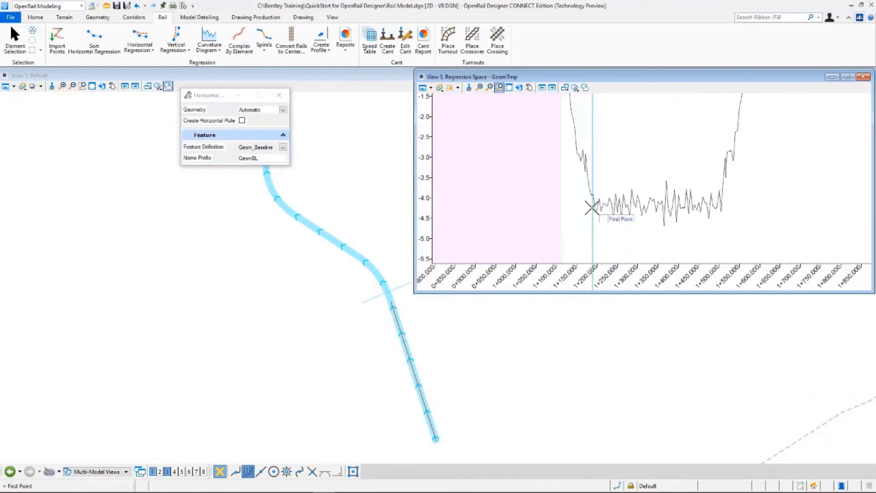
{"action": "left_click", "coordinate": [593, 207]}
{"action": "left_click", "coordinate": [724, 208]}
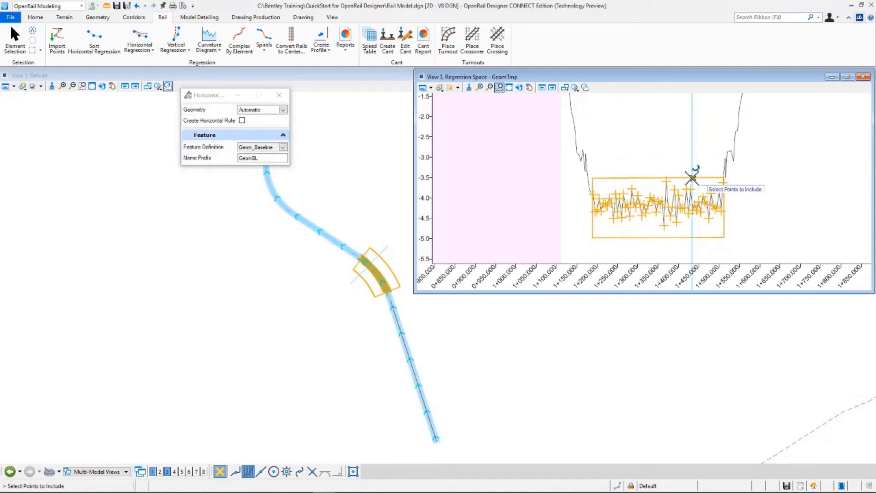
{"action": "left_click", "coordinate": [692, 176]}
Create the second tangent's regression along the zero-curvature section from about 1+600 to where the curvature rises, including its points within about 0.75.
{"action": "scroll", "coordinate": [372, 272], "scroll_direction": "up", "scroll_amount": 2}
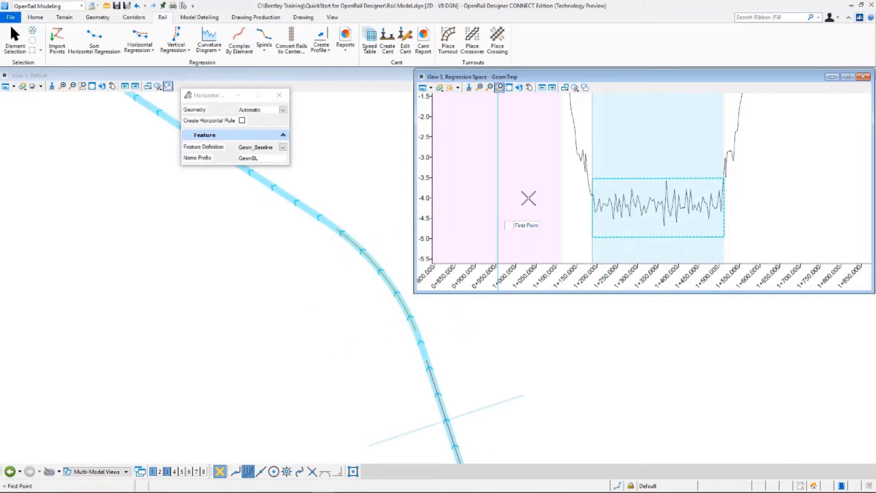
{"action": "scroll", "coordinate": [528, 196], "scroll_direction": "down", "scroll_amount": 2}
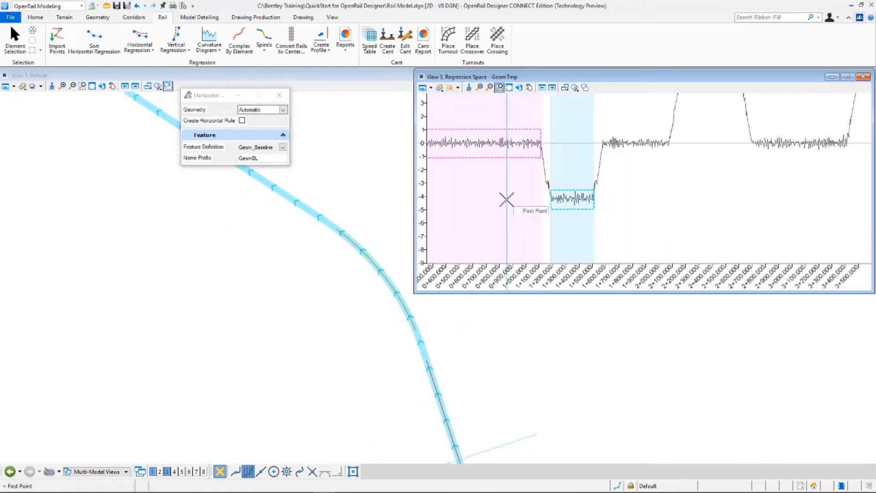
{"action": "scroll", "coordinate": [560, 170], "scroll_direction": "down", "scroll_amount": 1}
{"action": "scroll", "coordinate": [573, 183], "scroll_direction": "up", "scroll_amount": 3}
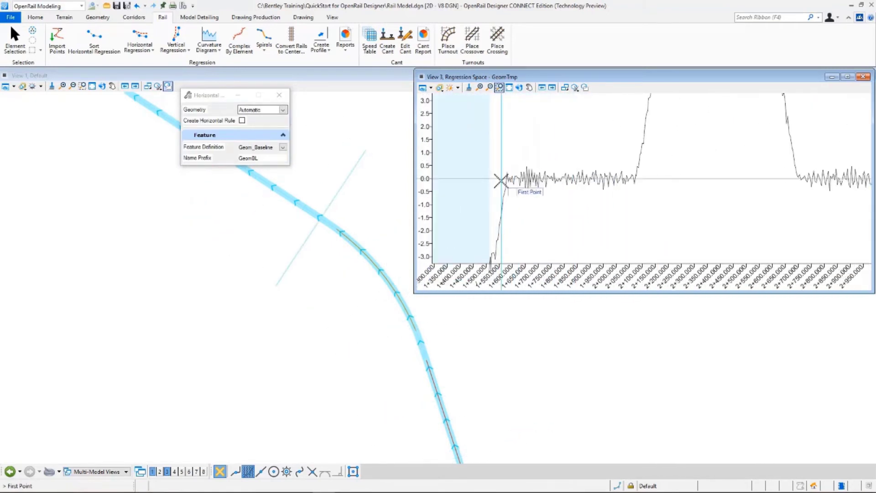
{"action": "scroll", "coordinate": [502, 180], "scroll_direction": "up", "scroll_amount": 1}
{"action": "left_click", "coordinate": [505, 178]}
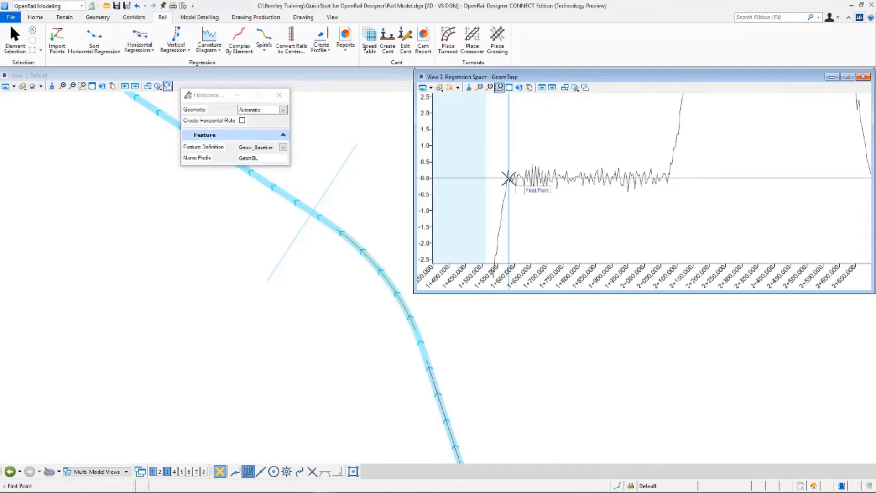
{"action": "left_click", "coordinate": [664, 175]}
{"action": "left_click", "coordinate": [585, 245]}
Create the second curve's regression along the plateau near curvature 5.5, from about 2+220 to 2+630, including all its points.
{"action": "scroll", "coordinate": [499, 197], "scroll_direction": "down", "scroll_amount": 2}
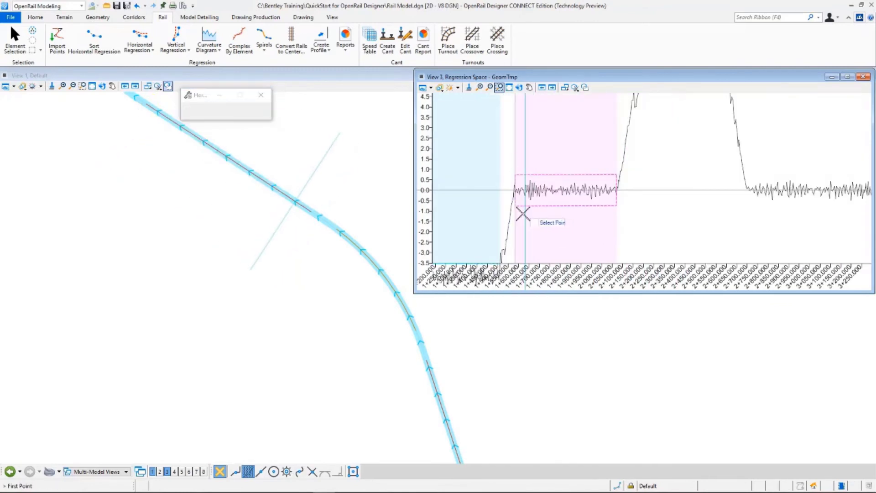
{"action": "scroll", "coordinate": [593, 147], "scroll_direction": "up", "scroll_amount": 1}
{"action": "left_click", "coordinate": [558, 153]}
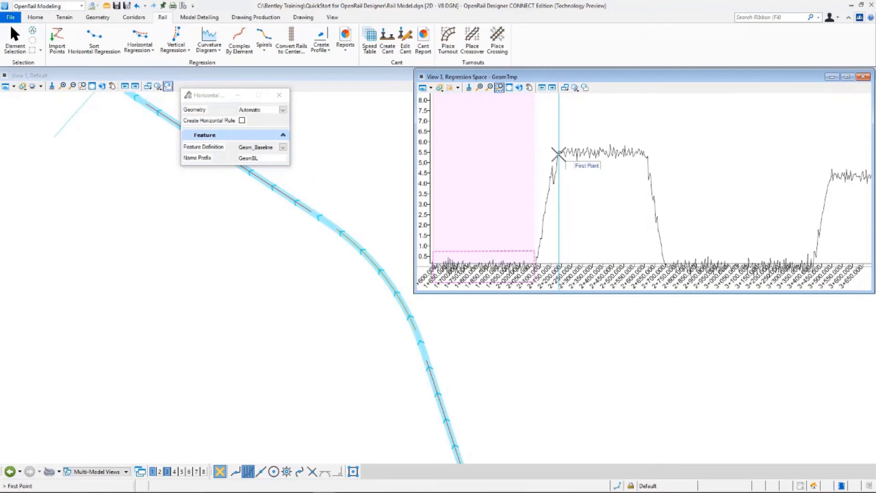
{"action": "left_click", "coordinate": [644, 143]}
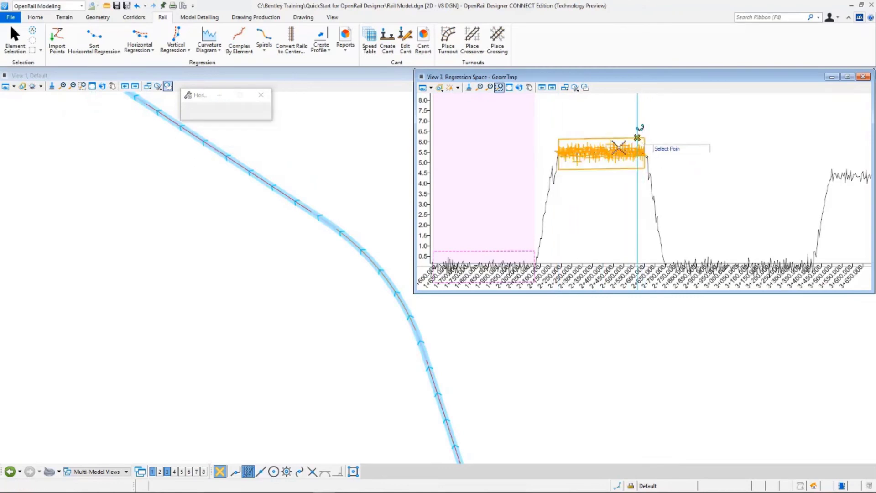
{"action": "left_click", "coordinate": [532, 137]}
Create the third tangent's regression along the zero-curvature section from about 2+720 to 3+450, including the points around the zero line.
{"action": "scroll", "coordinate": [462, 202], "scroll_direction": "down", "scroll_amount": 2}
{"action": "scroll", "coordinate": [565, 212], "scroll_direction": "up", "scroll_amount": 2}
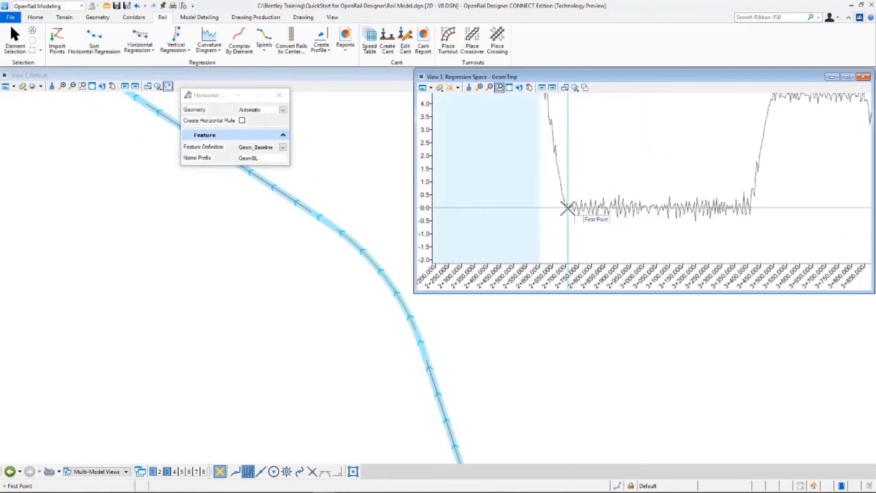
{"action": "left_click", "coordinate": [566, 211]}
{"action": "left_click", "coordinate": [750, 209]}
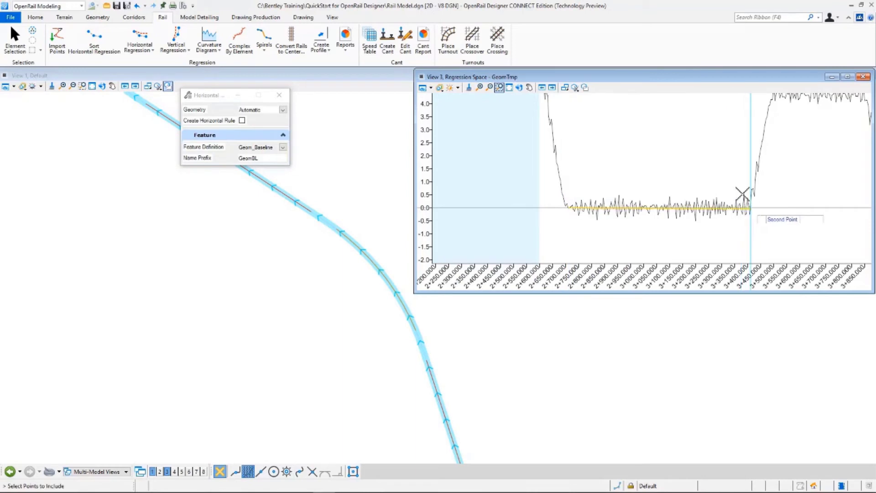
{"action": "left_click", "coordinate": [741, 191]}
Create the third curve's regression along the plateau near curvature 4.3, including its points between about 3.5 and 5.3.
{"action": "scroll", "coordinate": [528, 211], "scroll_direction": "down", "scroll_amount": 3}
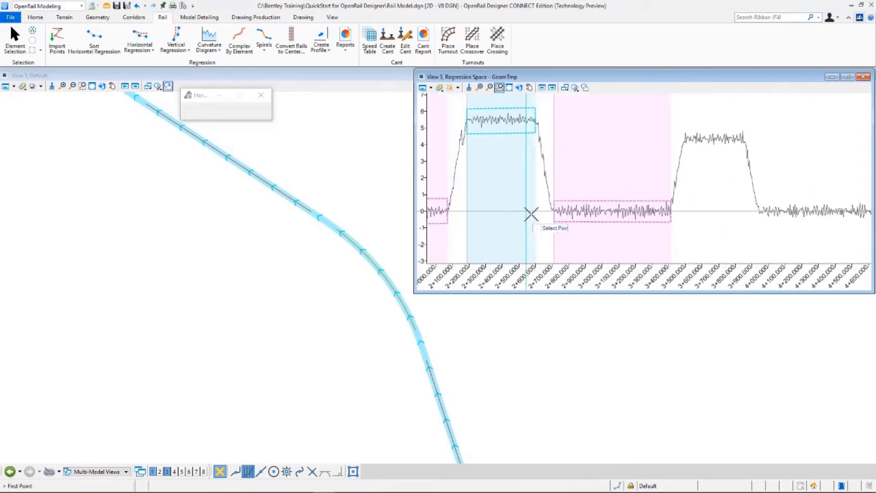
{"action": "scroll", "coordinate": [629, 147], "scroll_direction": "up", "scroll_amount": 3}
{"action": "left_click", "coordinate": [633, 147]}
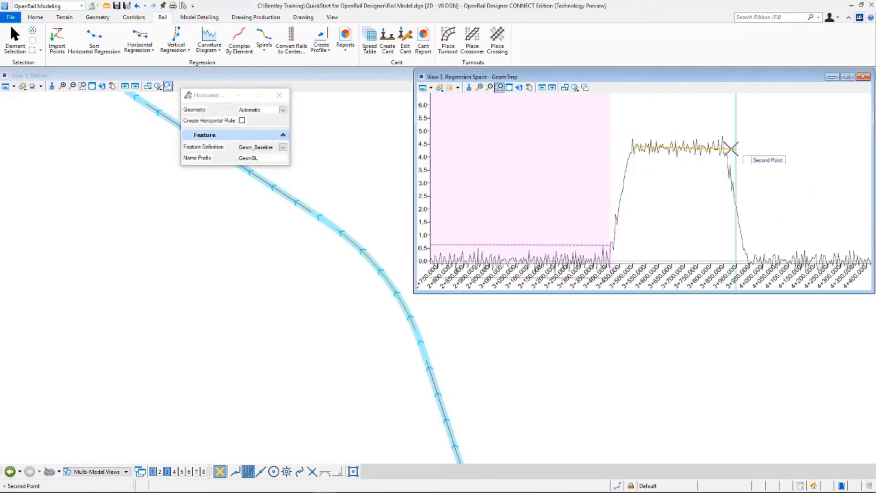
{"action": "left_click", "coordinate": [723, 132]}
{"action": "left_click", "coordinate": [528, 172]}
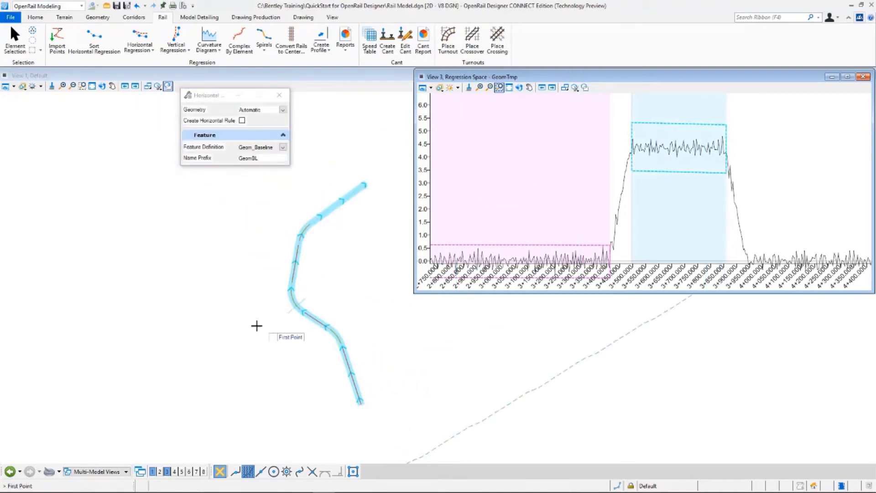
Create the last tangent's regression from the end of the third curve to the end of the diagram, including points within about 1 of zero.
{"action": "scroll", "coordinate": [607, 162], "scroll_direction": "down", "scroll_amount": 2}
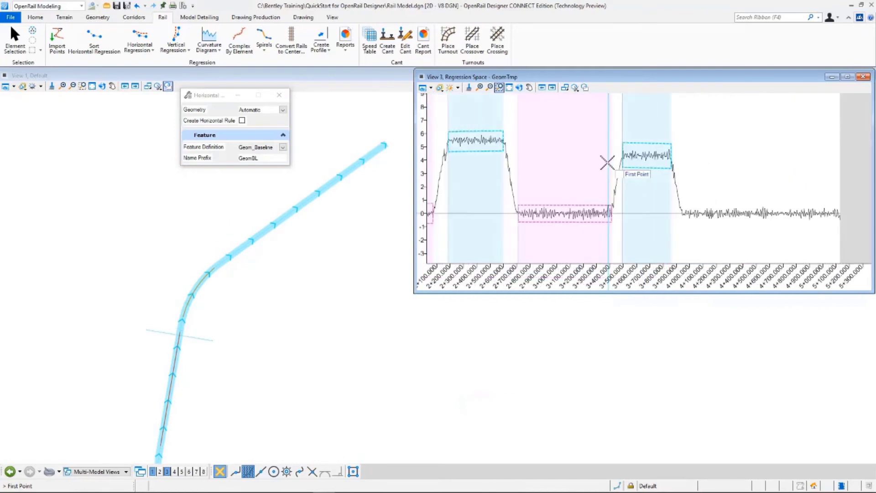
{"action": "scroll", "coordinate": [613, 168], "scroll_direction": "up", "scroll_amount": 3}
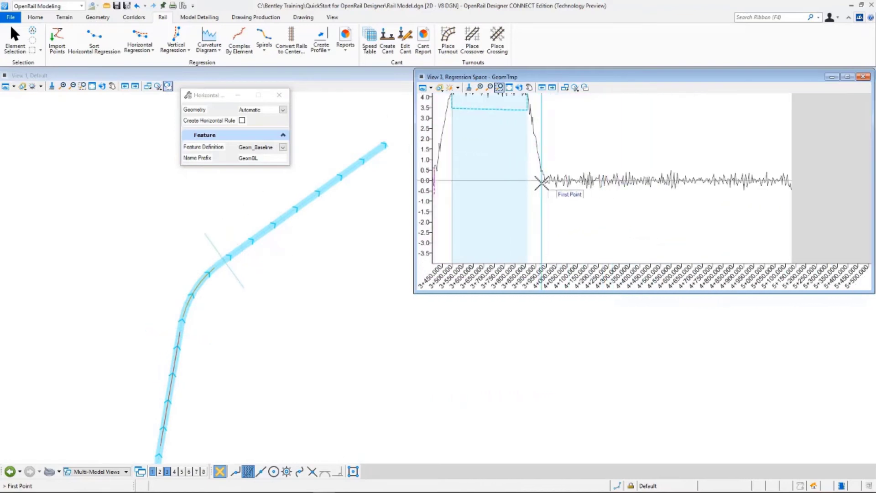
{"action": "left_click", "coordinate": [543, 180]}
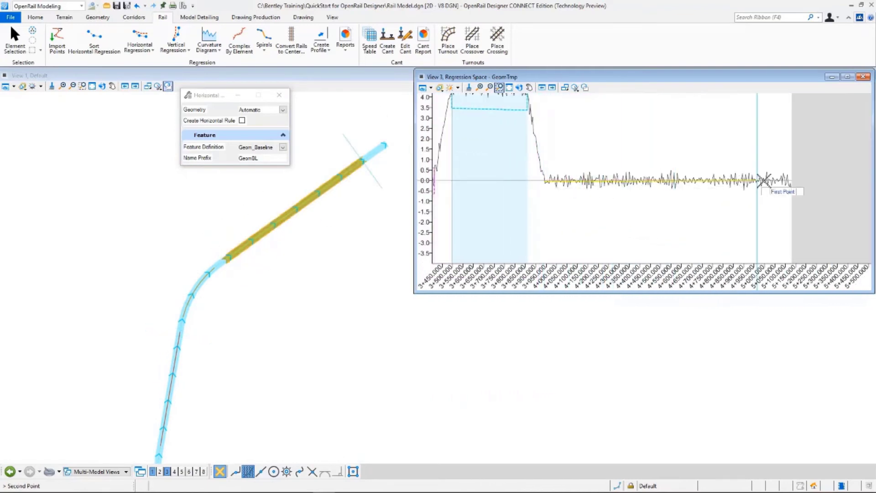
{"action": "left_click", "coordinate": [789, 179]}
{"action": "left_click", "coordinate": [785, 174]}
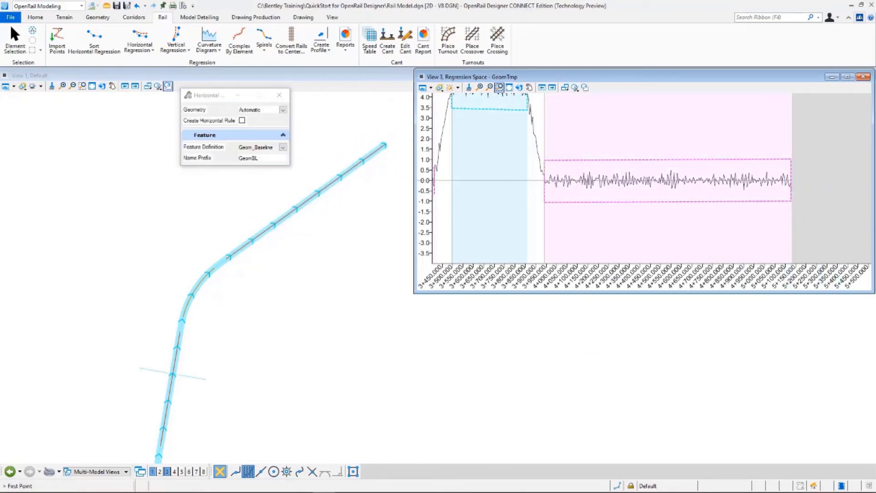
Check the regression zones across the whole curvature diagram, end the regression command and close the Regression Space view.
{"action": "scroll", "coordinate": [698, 180], "scroll_direction": "down", "scroll_amount": 4}
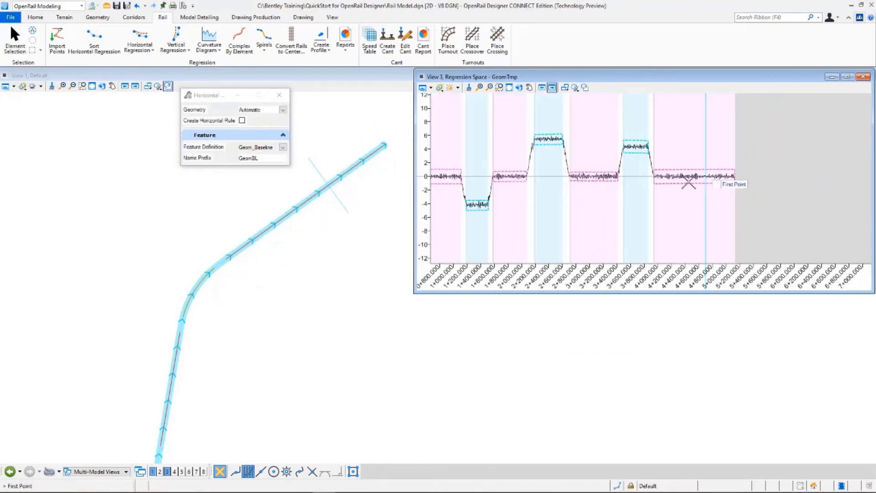
{"action": "scroll", "coordinate": [689, 182], "scroll_direction": "down", "scroll_amount": 2}
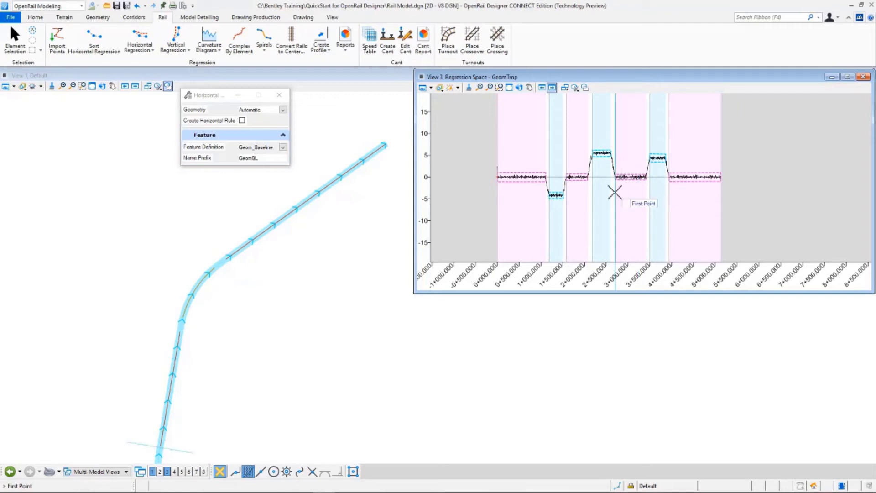
{"action": "left_click", "coordinate": [140, 40]}
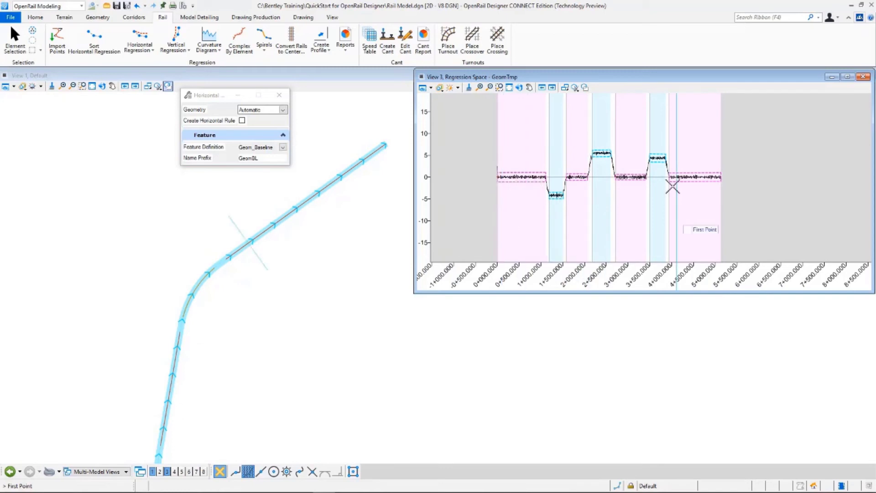
{"action": "left_click", "coordinate": [14, 43]}
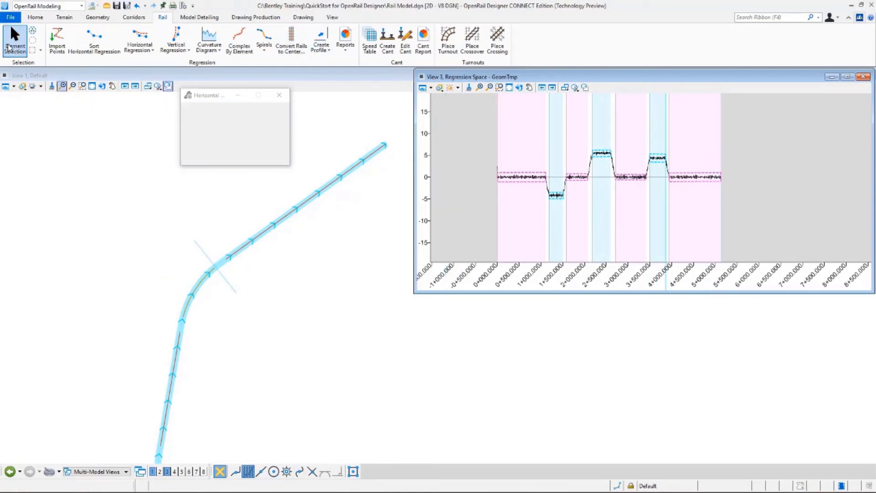
{"action": "left_click", "coordinate": [863, 76]}
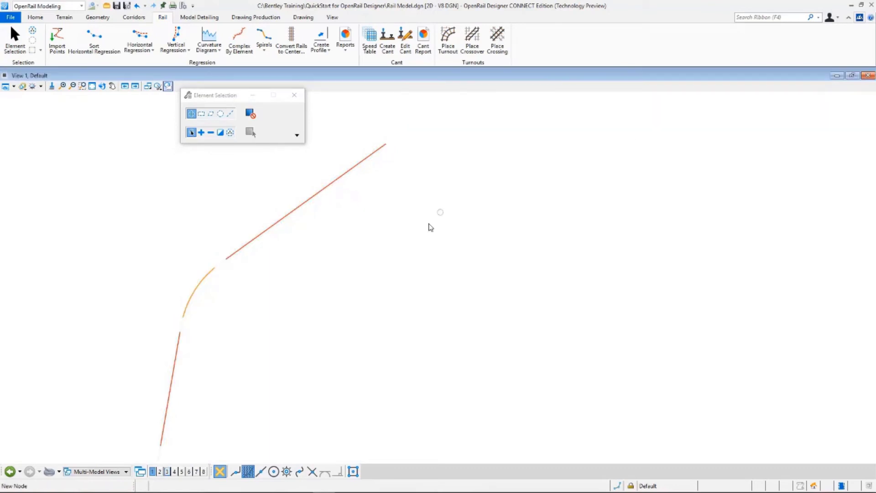
Examine the regressed tangents and curves in plan, including the gaps between neighbouring elements.
{"action": "scroll", "coordinate": [397, 121], "scroll_direction": "down", "scroll_amount": 5}
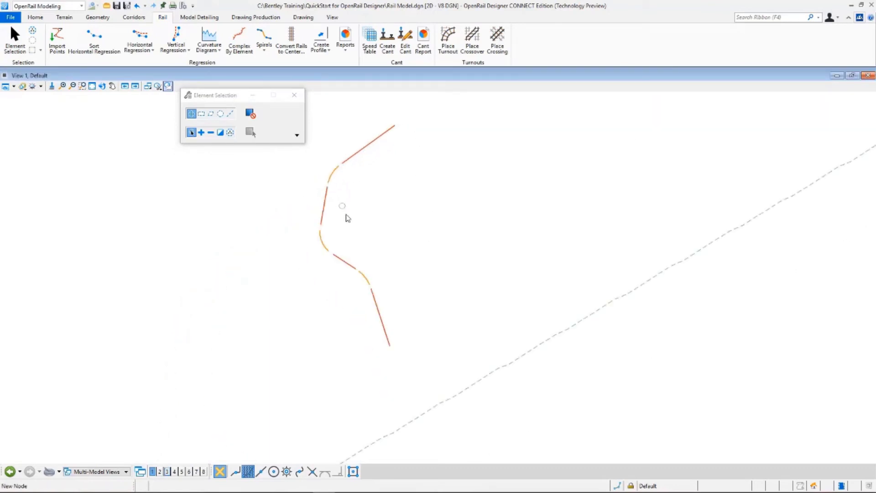
{"action": "scroll", "coordinate": [348, 268], "scroll_direction": "up", "scroll_amount": 4}
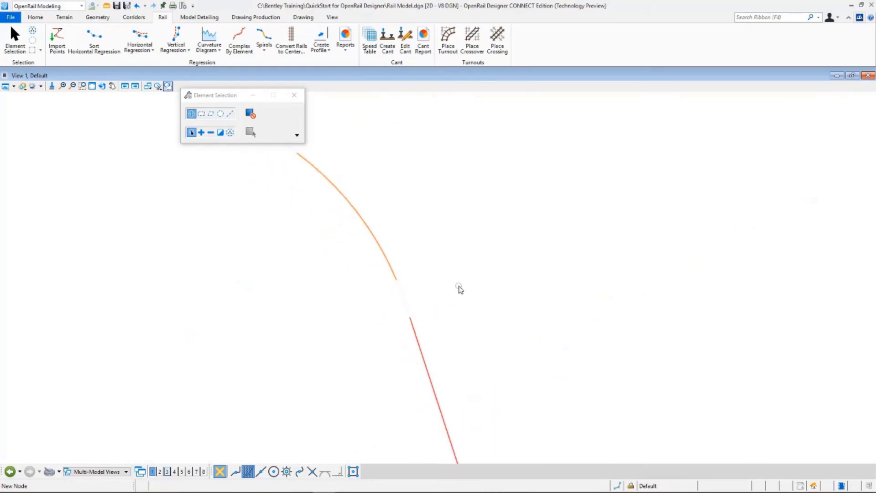
{"action": "scroll", "coordinate": [460, 279], "scroll_direction": "down", "scroll_amount": 2}
{"action": "scroll", "coordinate": [453, 292], "scroll_direction": "up", "scroll_amount": 3}
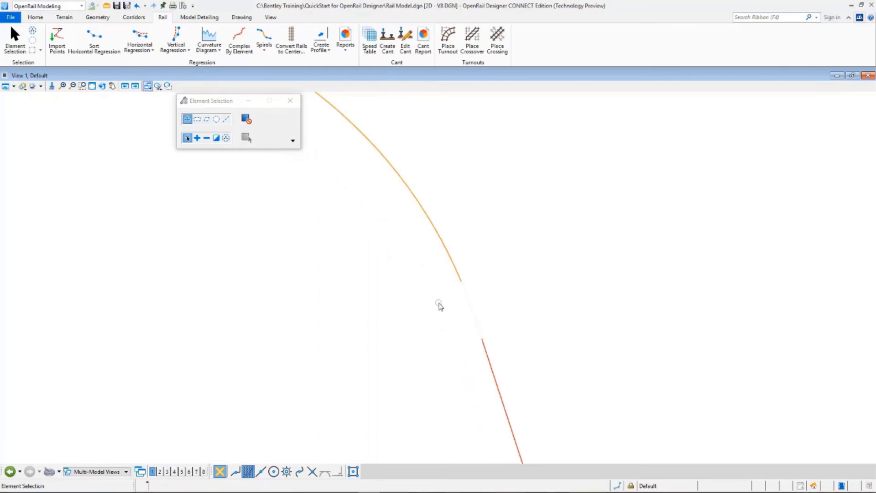
{"action": "scroll", "coordinate": [440, 306], "scroll_direction": "down", "scroll_amount": 2}
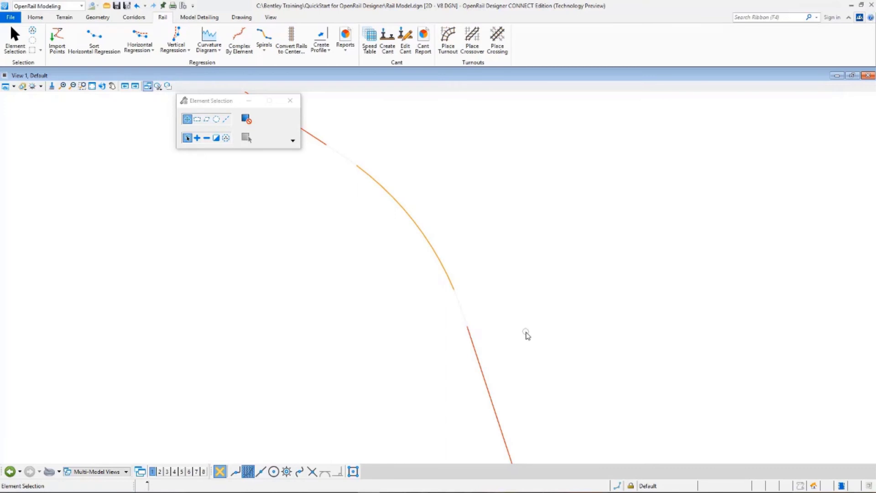
{"action": "scroll", "coordinate": [526, 336], "scroll_direction": "down", "scroll_amount": 2}
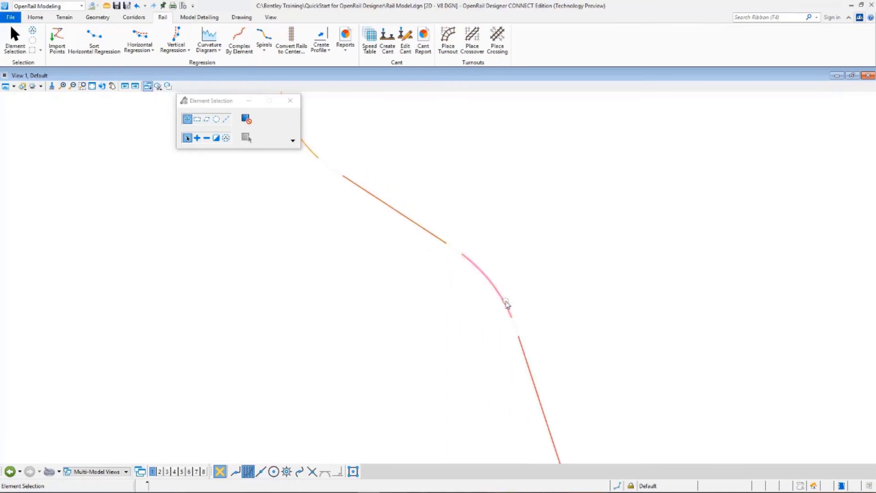
{"action": "scroll", "coordinate": [508, 320], "scroll_direction": "up", "scroll_amount": 2}
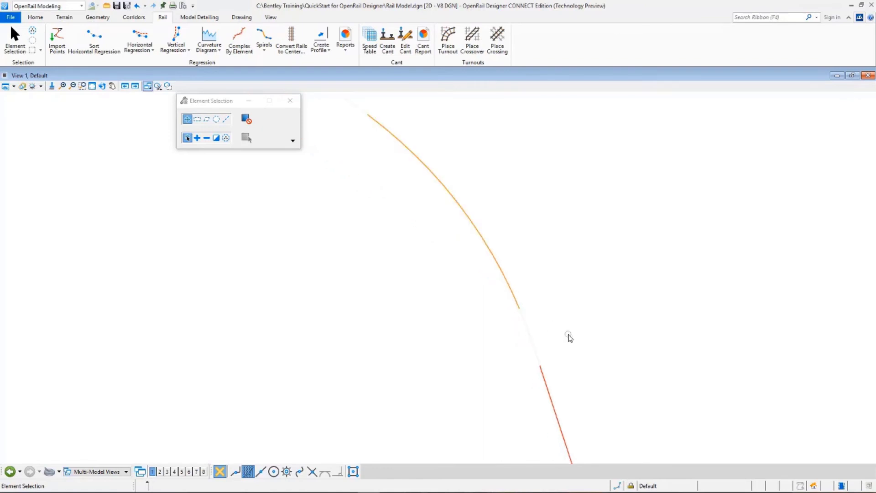
{"action": "scroll", "coordinate": [562, 349], "scroll_direction": "up", "scroll_amount": 1}
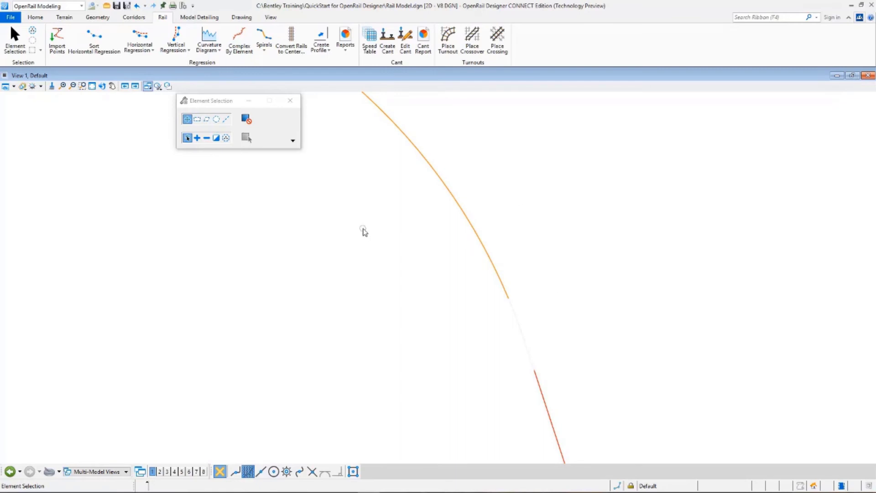
Turn off the display of the Geom_Temp level of Rail Model.dgn in View 1.
{"action": "left_click", "coordinate": [37, 18]}
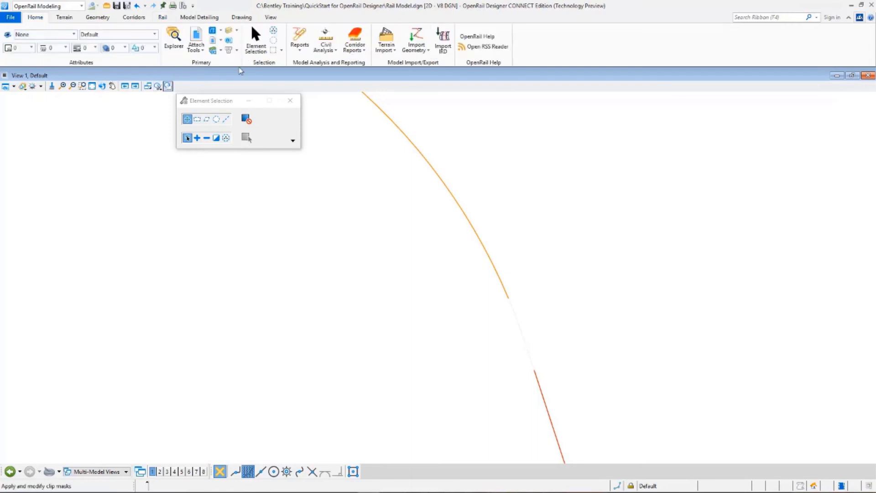
{"action": "left_click", "coordinate": [236, 31]}
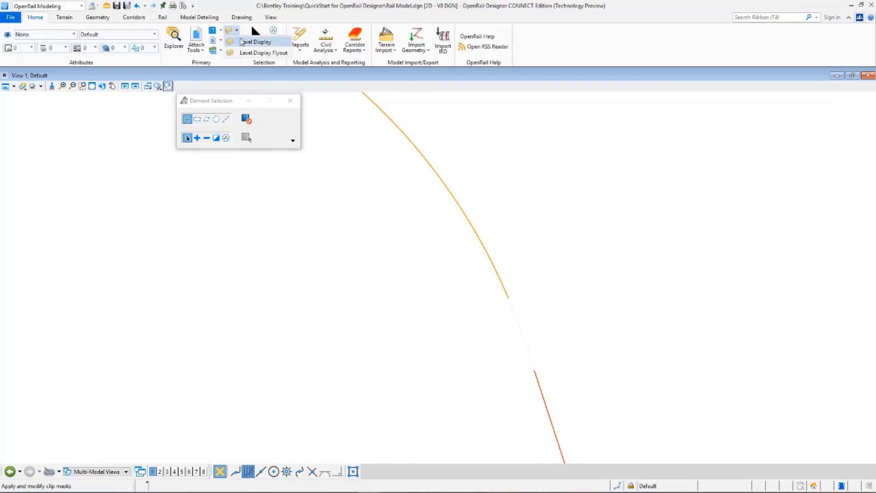
{"action": "left_click", "coordinate": [258, 39]}
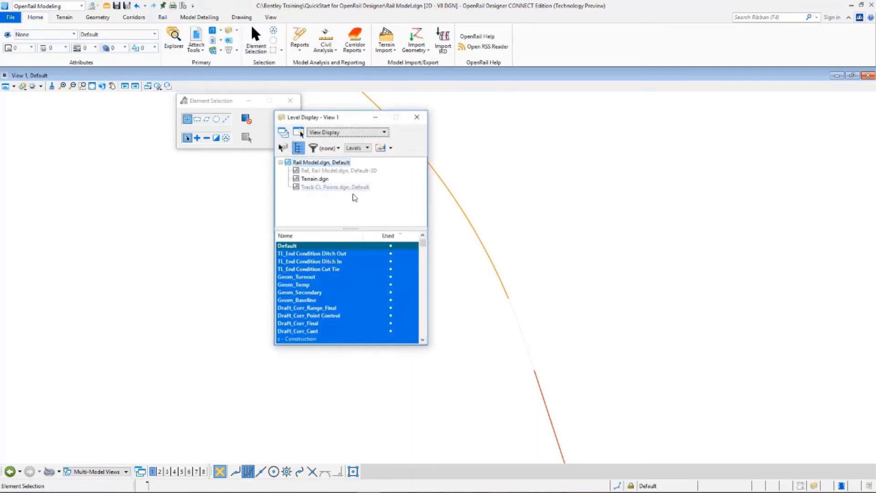
{"action": "left_click", "coordinate": [296, 285]}
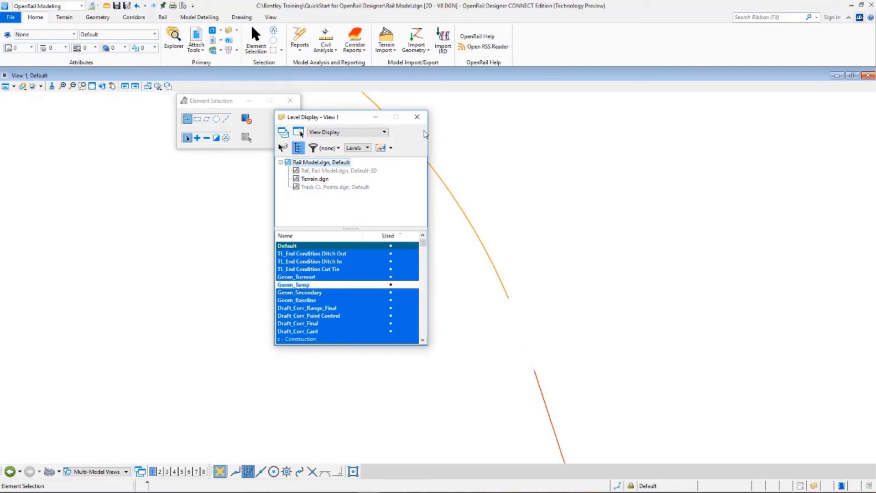
Close the View 1 level display settings and bring all regressed tangents and curves into view.
{"action": "left_click", "coordinate": [417, 117]}
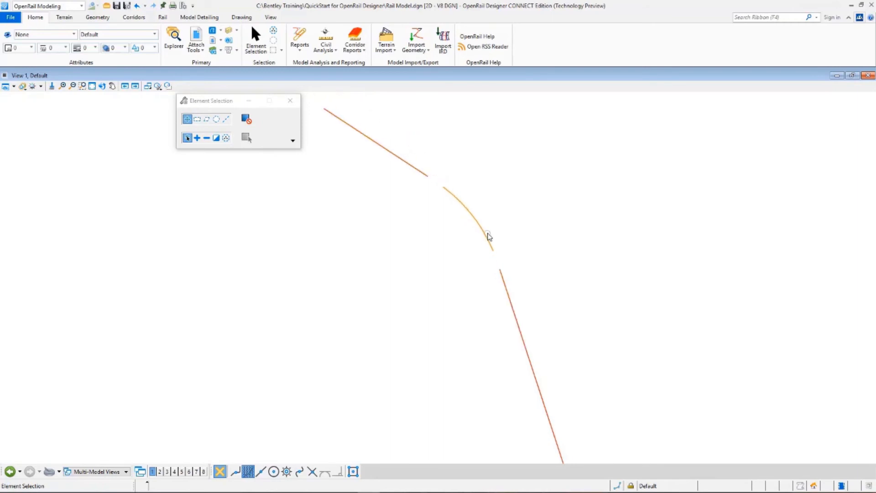
{"action": "scroll", "coordinate": [488, 237], "scroll_direction": "down", "scroll_amount": 5}
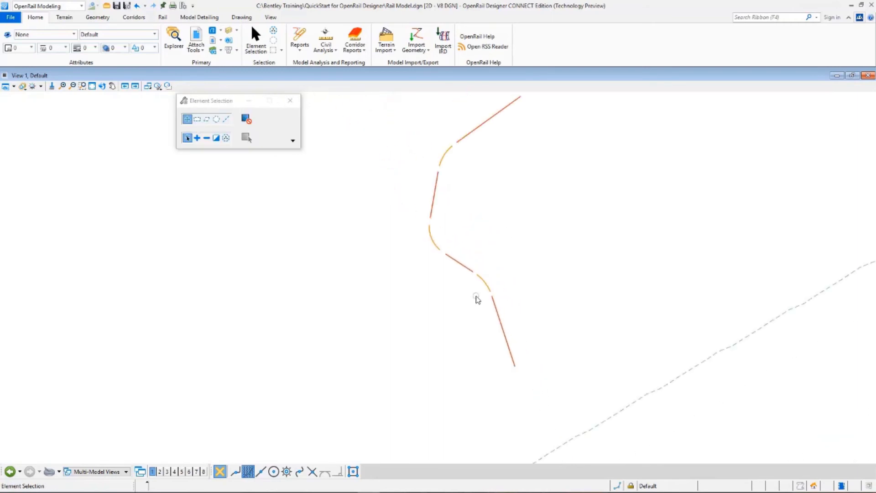
{"action": "middle_click_drag", "start_coordinate": [498, 240], "coordinate": [498, 274]}
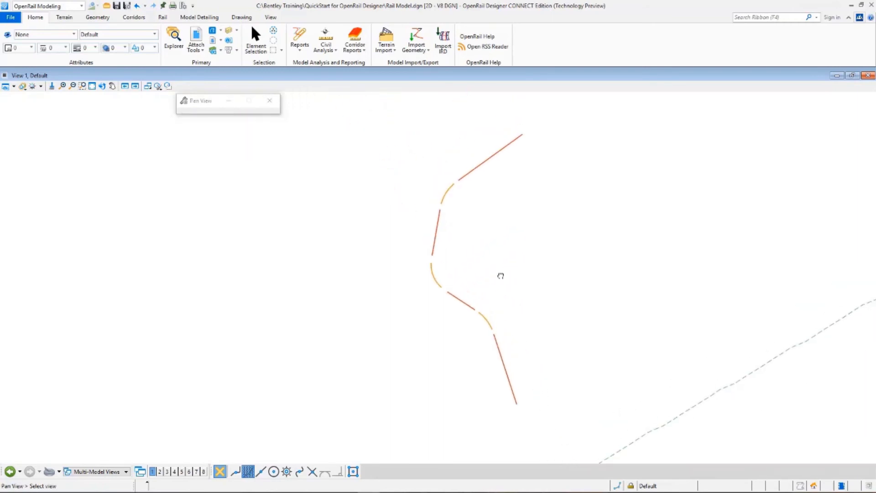
Join the regressed tangents and curves with Complex By Element, using the Automatic method, maximum gap 300 and feature definition Geom_Baseline, starting from the southern tangent.
{"action": "left_click", "coordinate": [164, 17]}
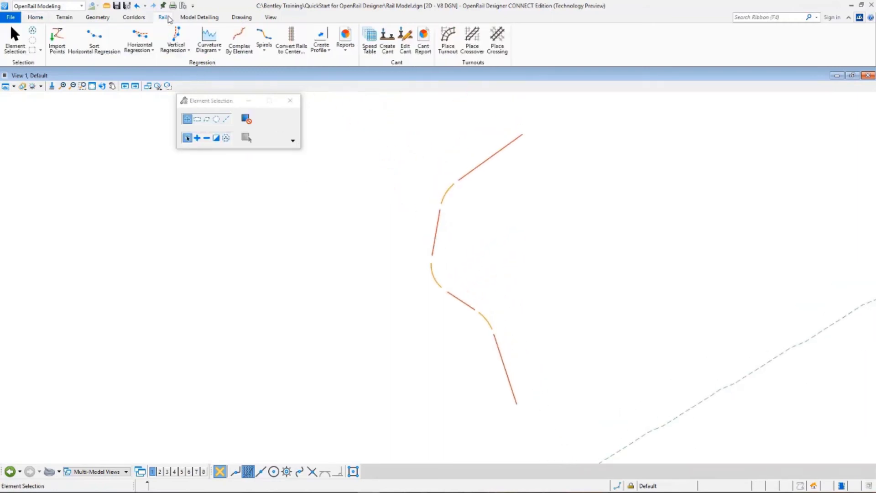
{"action": "left_click", "coordinate": [239, 40]}
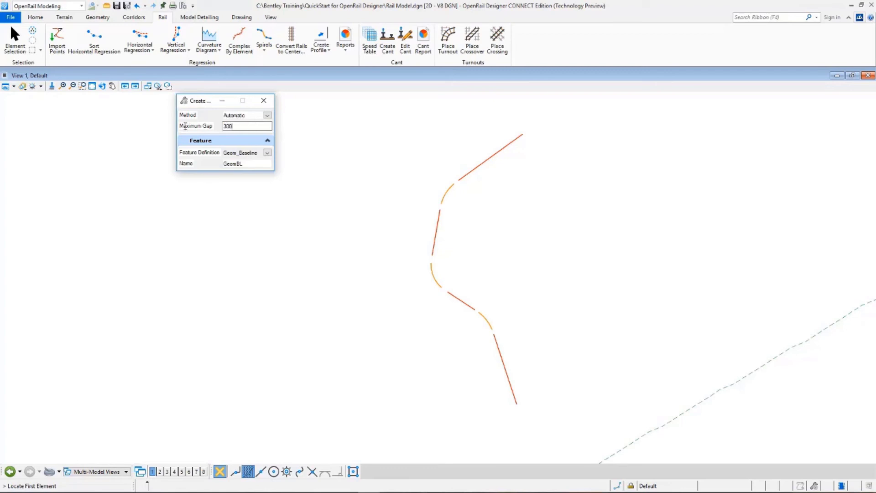
{"action": "scroll", "coordinate": [479, 344], "scroll_direction": "up", "scroll_amount": 3}
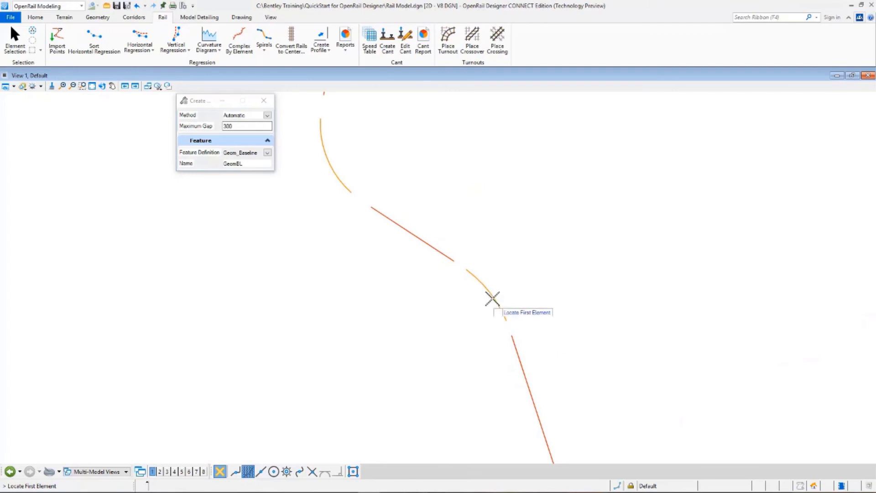
{"action": "scroll", "coordinate": [343, 219], "scroll_direction": "down", "scroll_amount": 3}
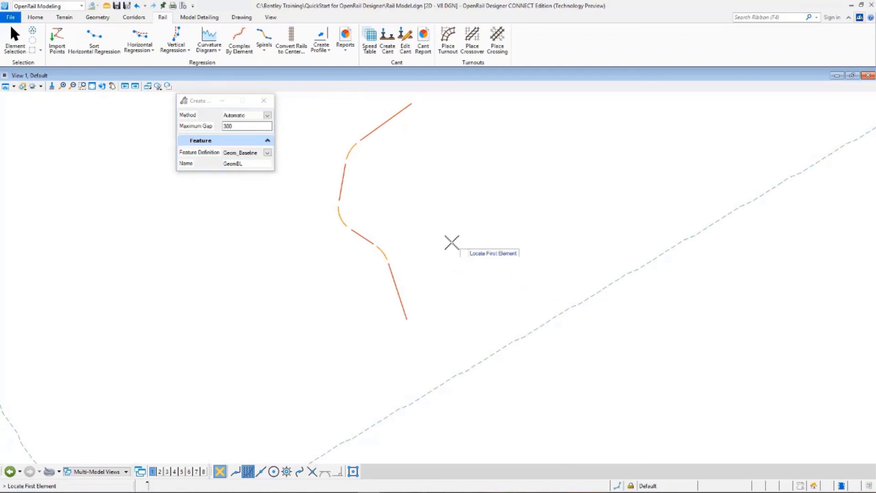
{"action": "left_click", "coordinate": [267, 153]}
{"action": "left_click", "coordinate": [268, 153]}
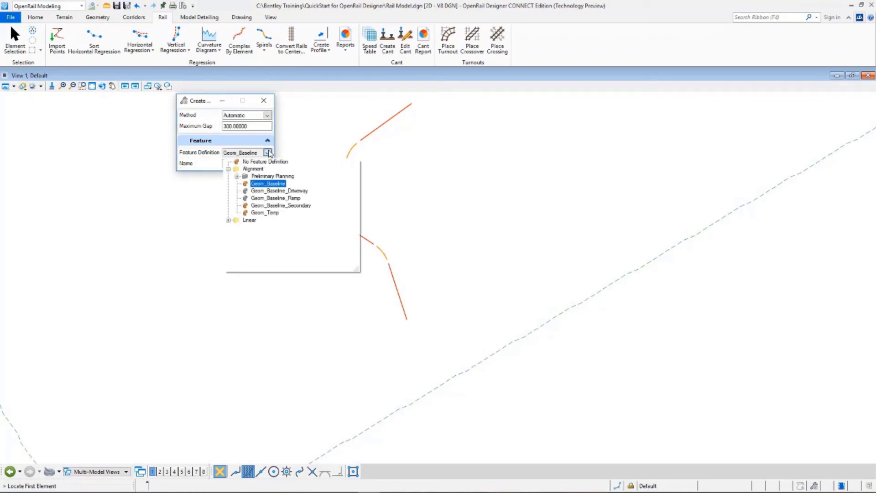
{"action": "left_click", "coordinate": [263, 180]}
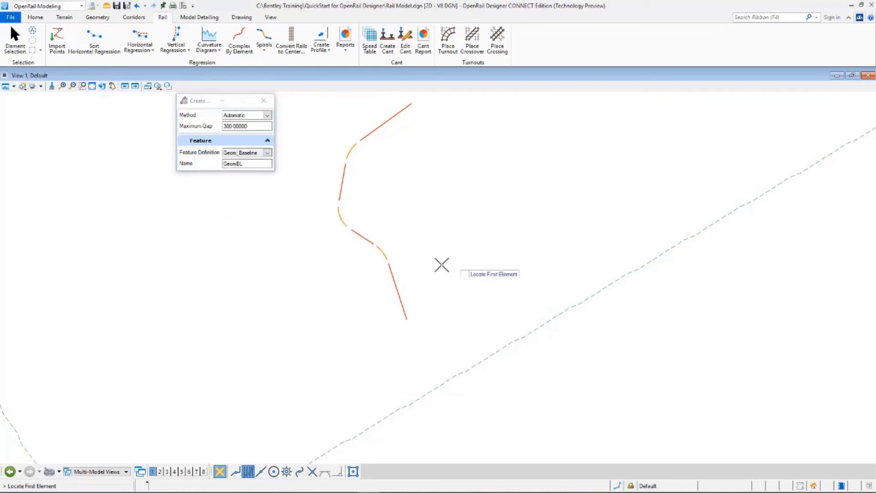
{"action": "scroll", "coordinate": [391, 283], "scroll_direction": "up", "scroll_amount": 2}
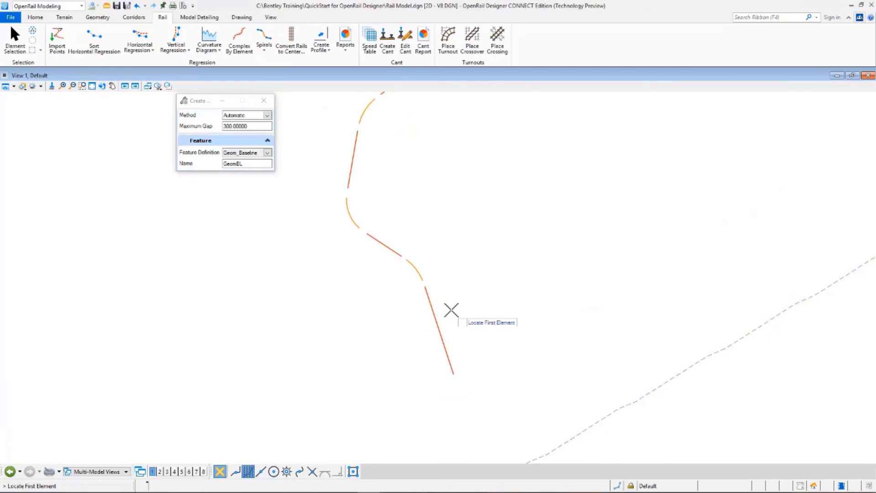
{"action": "scroll", "coordinate": [456, 341], "scroll_direction": "up", "scroll_amount": 1}
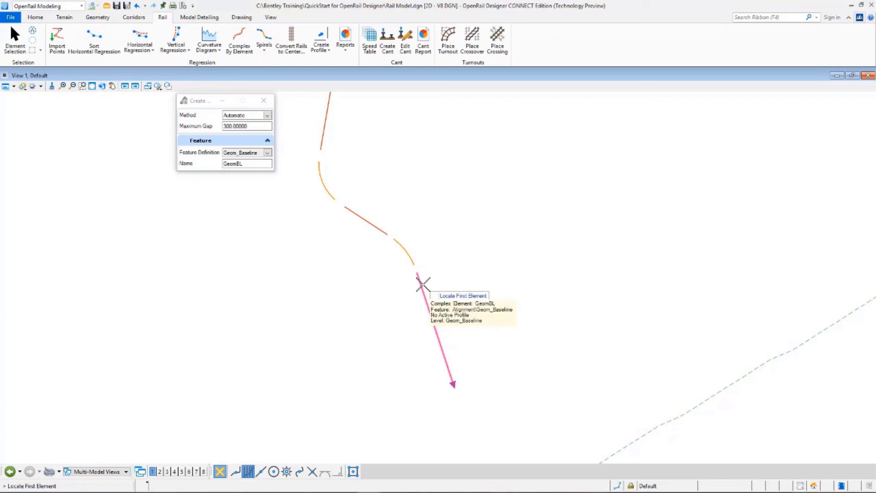
{"action": "left_click", "coordinate": [449, 364]}
{"action": "scroll", "coordinate": [416, 420], "scroll_direction": "down", "scroll_amount": 4}
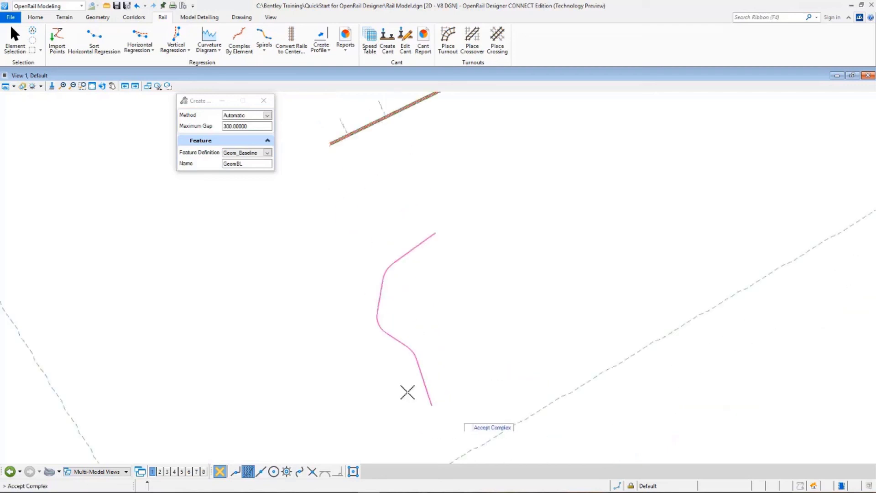
{"action": "scroll", "coordinate": [429, 254], "scroll_direction": "up", "scroll_amount": 2}
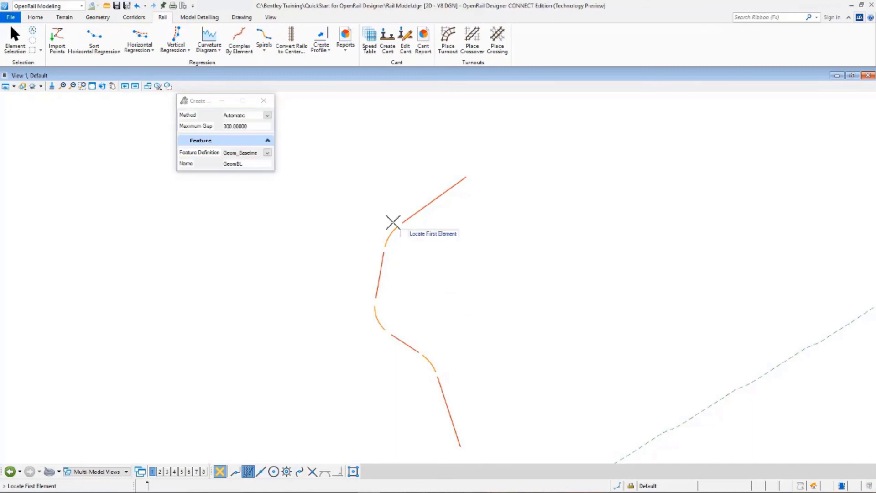
Select the new complex element to check that it includes every tangent and curve, and clear the selection.
{"action": "left_click", "coordinate": [13, 48]}
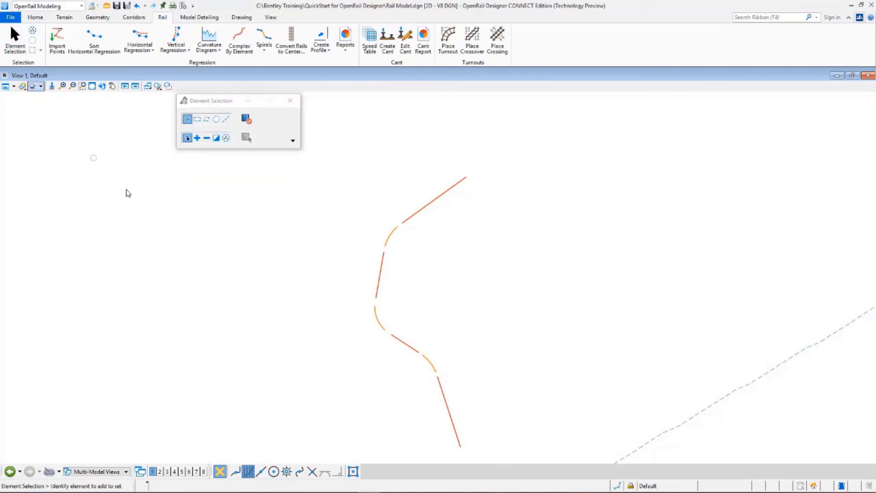
{"action": "left_click", "coordinate": [379, 286]}
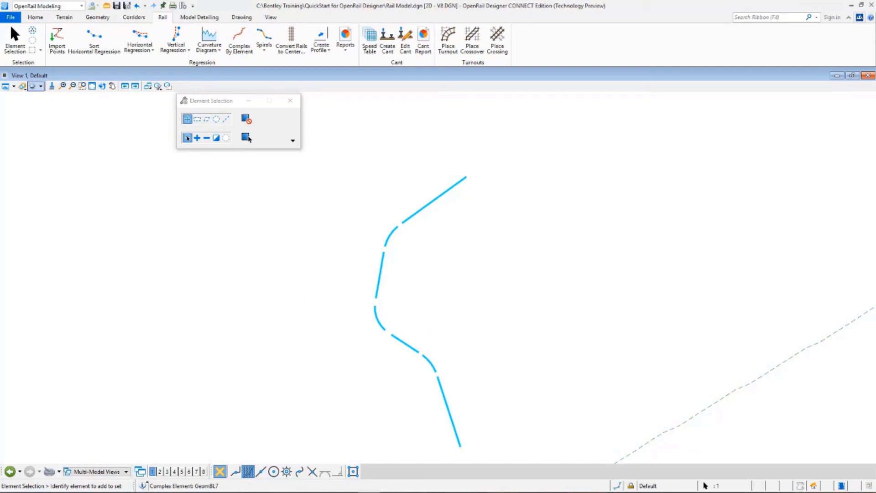
{"action": "left_click", "coordinate": [450, 300]}
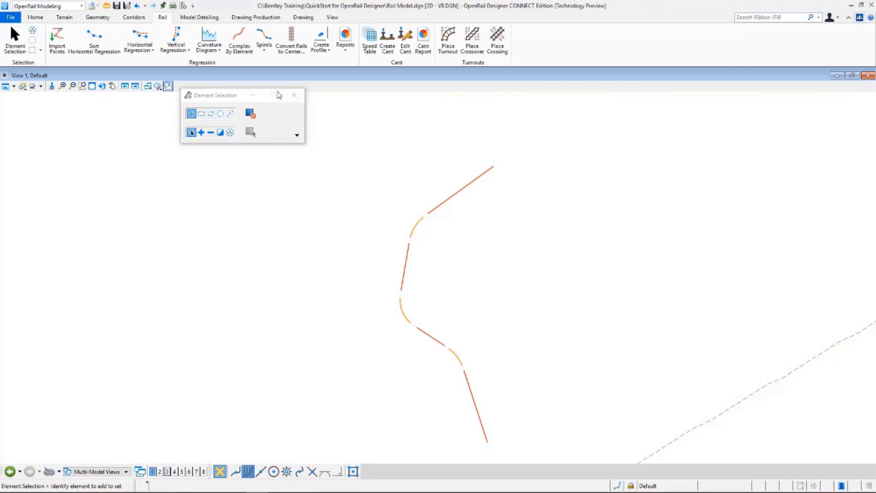
Insert spirals along the complex centerline with Complex Spiral Between, using feature definition Geom_Baseline and name prefix Track South, and end the command.
{"action": "left_click", "coordinate": [266, 55]}
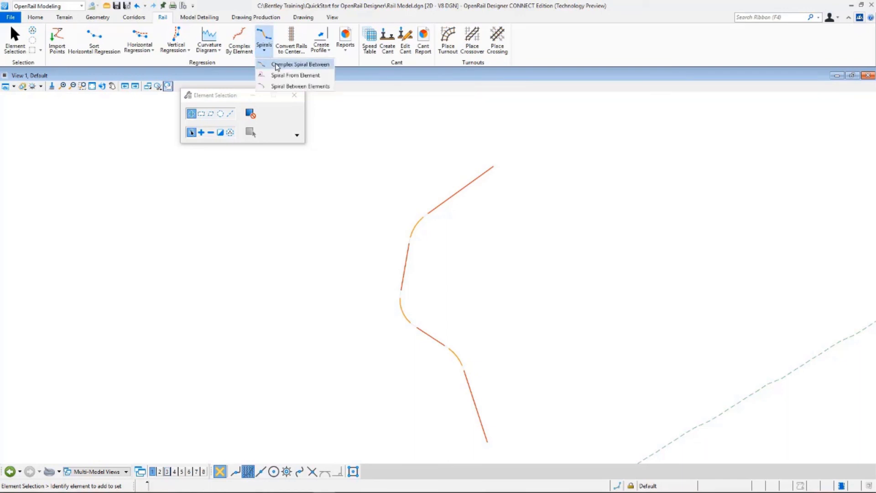
{"action": "left_click", "coordinate": [277, 65]}
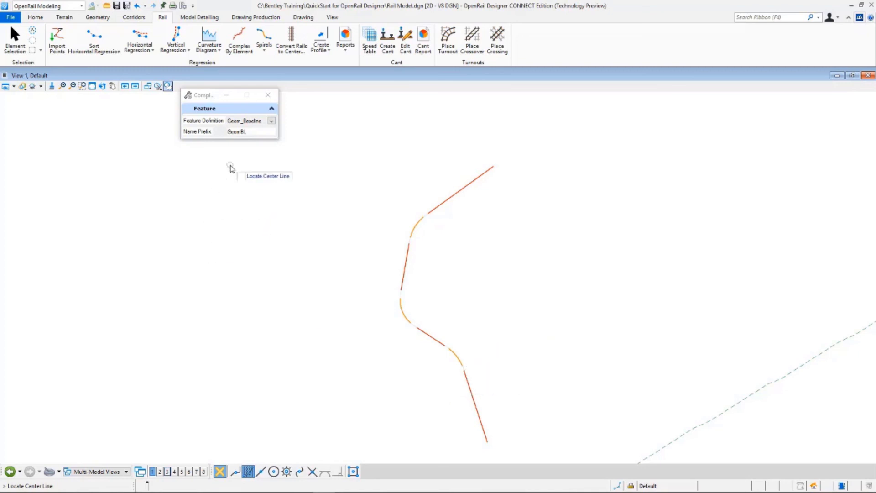
{"action": "left_click", "coordinate": [271, 121]}
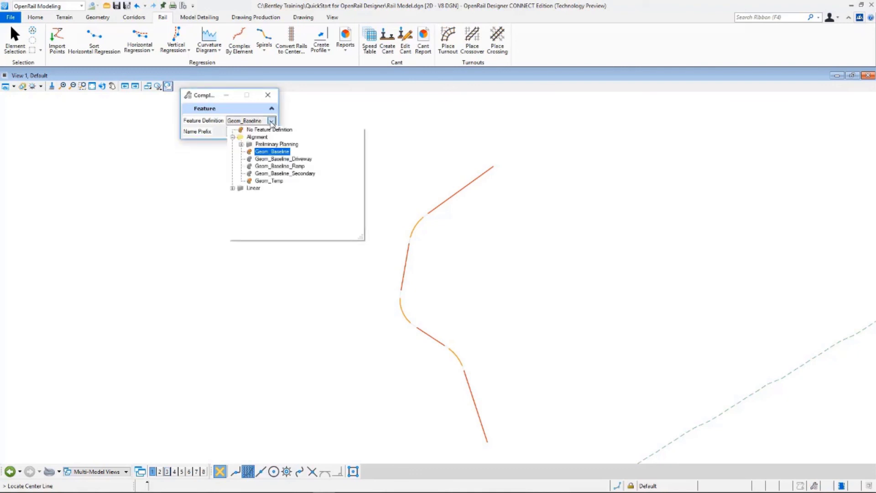
{"action": "left_click", "coordinate": [271, 152]}
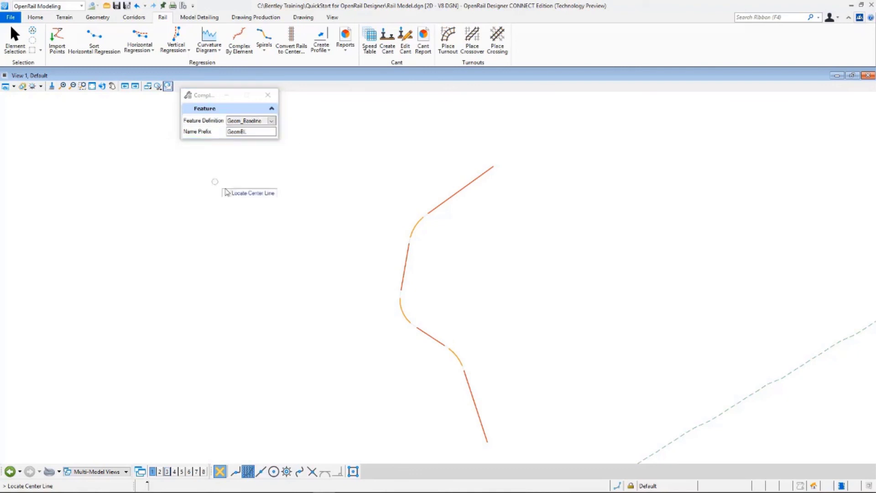
{"action": "double_click", "coordinate": [252, 132]}
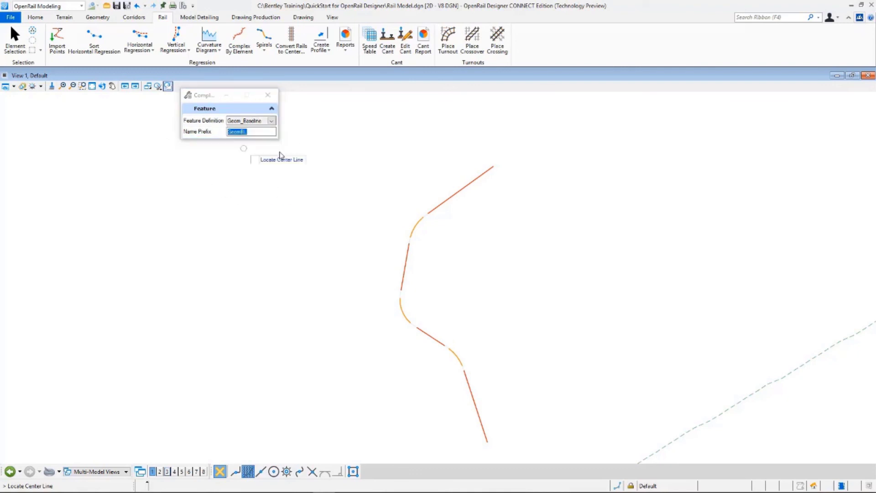
{"action": "double_click", "coordinate": [264, 132]}
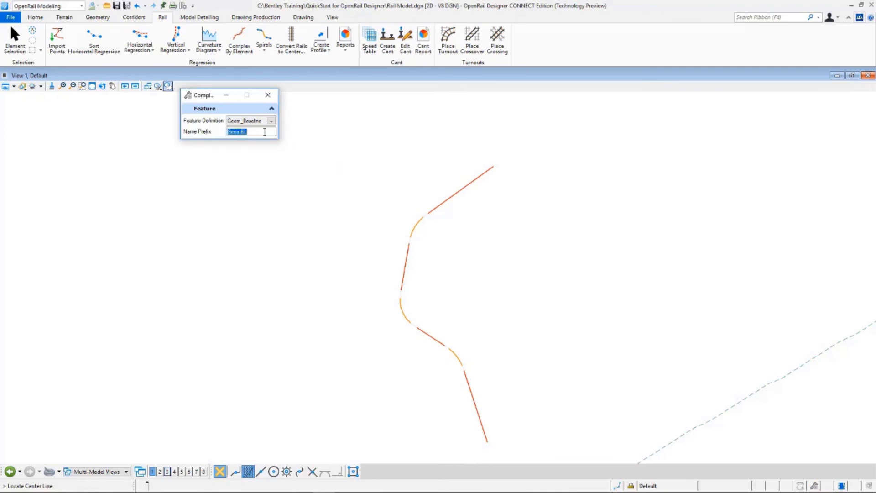
{"action": "type", "text": "Track South"}
{"action": "scroll", "coordinate": [410, 126], "scroll_direction": "down", "scroll_amount": 1}
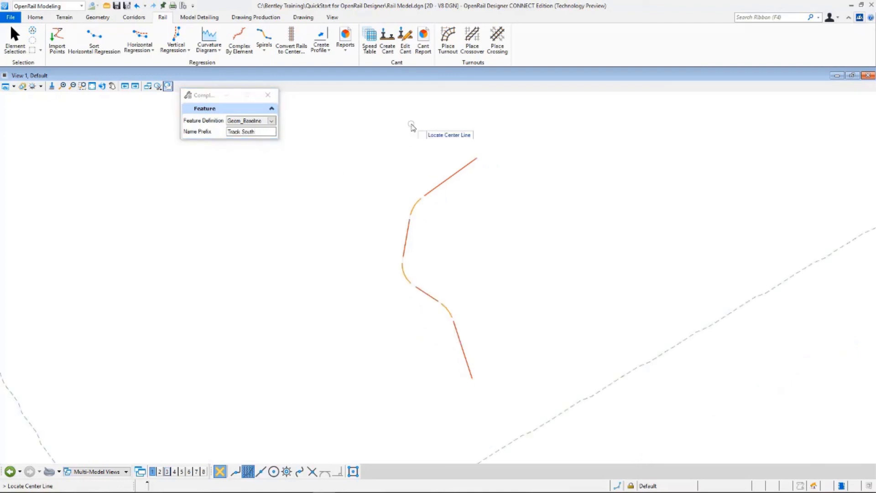
{"action": "left_click", "coordinate": [465, 348]}
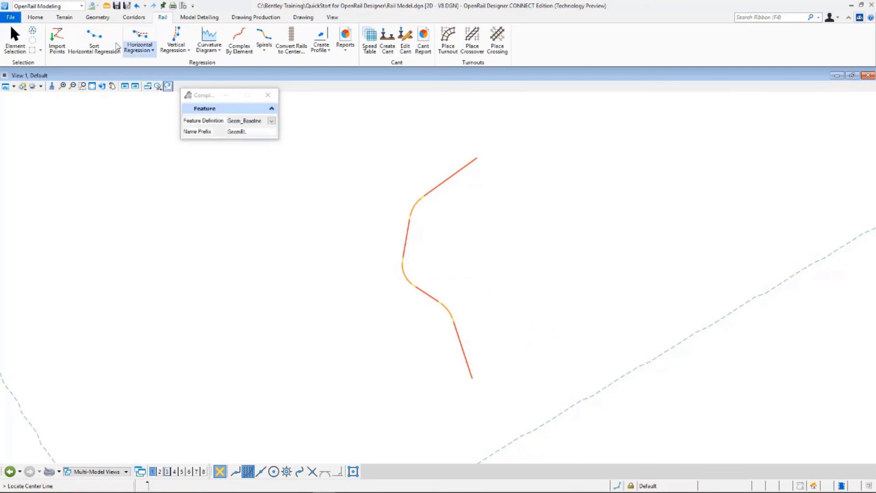
{"action": "left_click", "coordinate": [15, 39]}
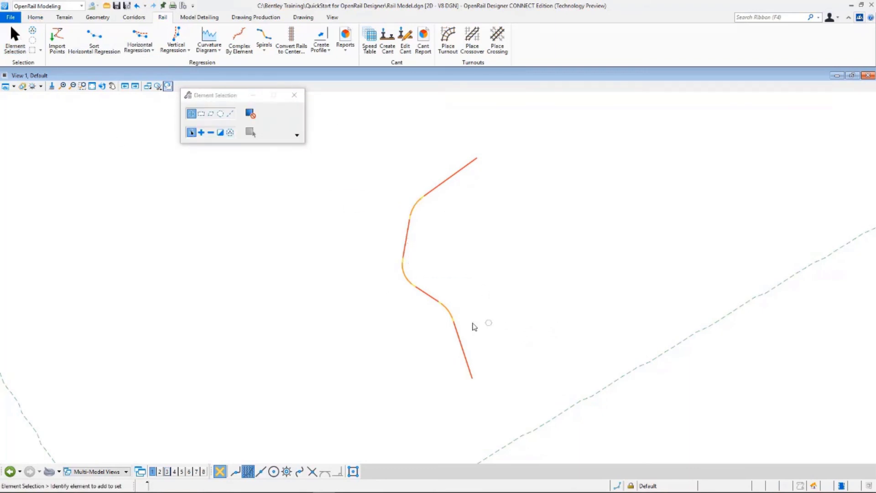
Examine the spirals between the southernmost curve and its adjoining tangents.
{"action": "scroll", "coordinate": [456, 323], "scroll_direction": "up", "scroll_amount": 3}
{"action": "middle_click_drag", "start_coordinate": [457, 324], "coordinate": [355, 317]}
{"action": "scroll", "coordinate": [342, 333], "scroll_direction": "up", "scroll_amount": 3}
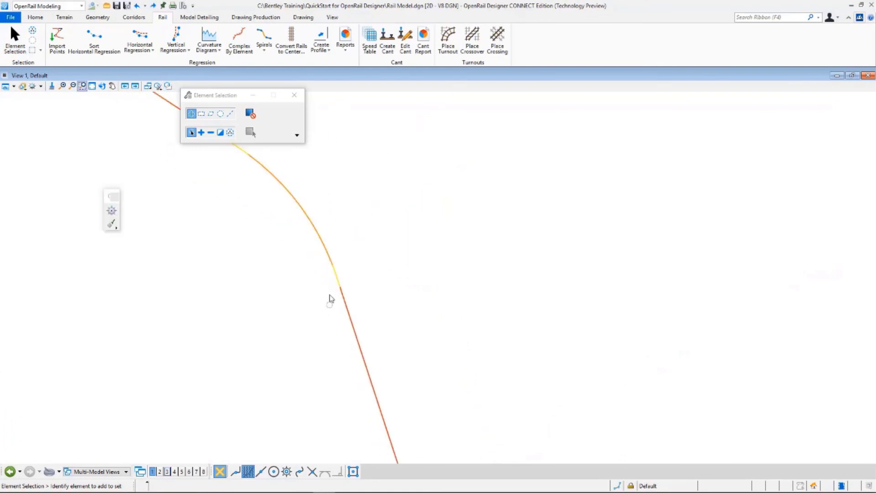
{"action": "scroll", "coordinate": [326, 244], "scroll_direction": "up", "scroll_amount": 2}
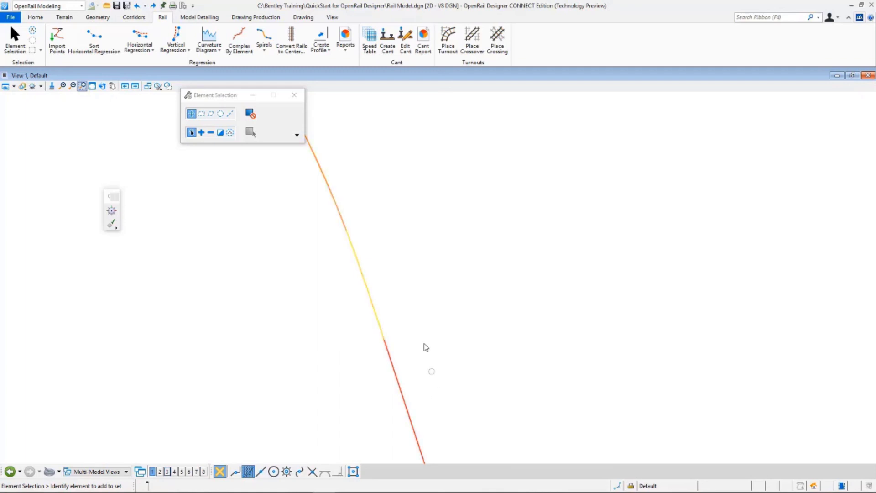
{"action": "left_click_drag", "start_coordinate": [314, 203], "coordinate": [268, 301]}
{"action": "left_click_drag", "start_coordinate": [287, 204], "coordinate": [484, 398]}
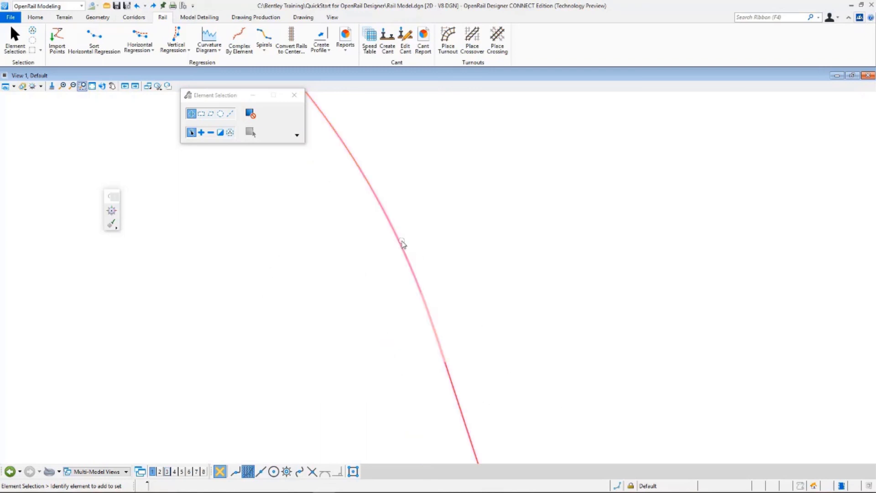
{"action": "scroll", "coordinate": [373, 268], "scroll_direction": "down", "scroll_amount": 2}
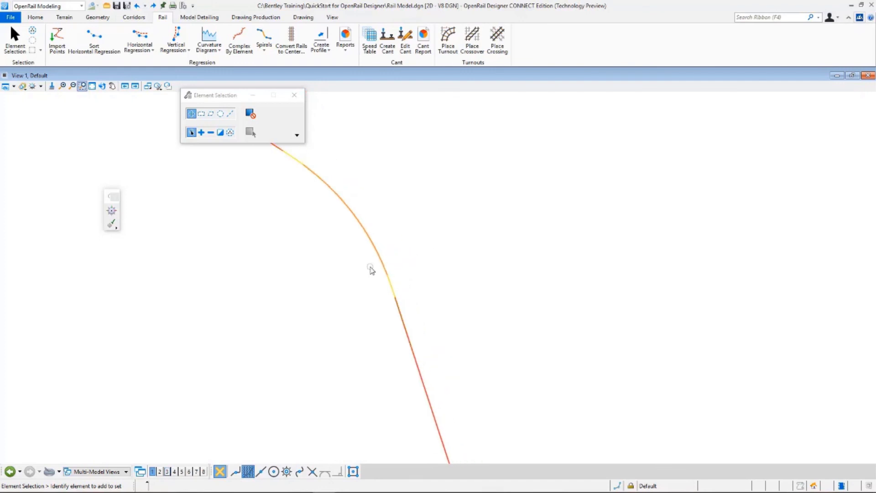